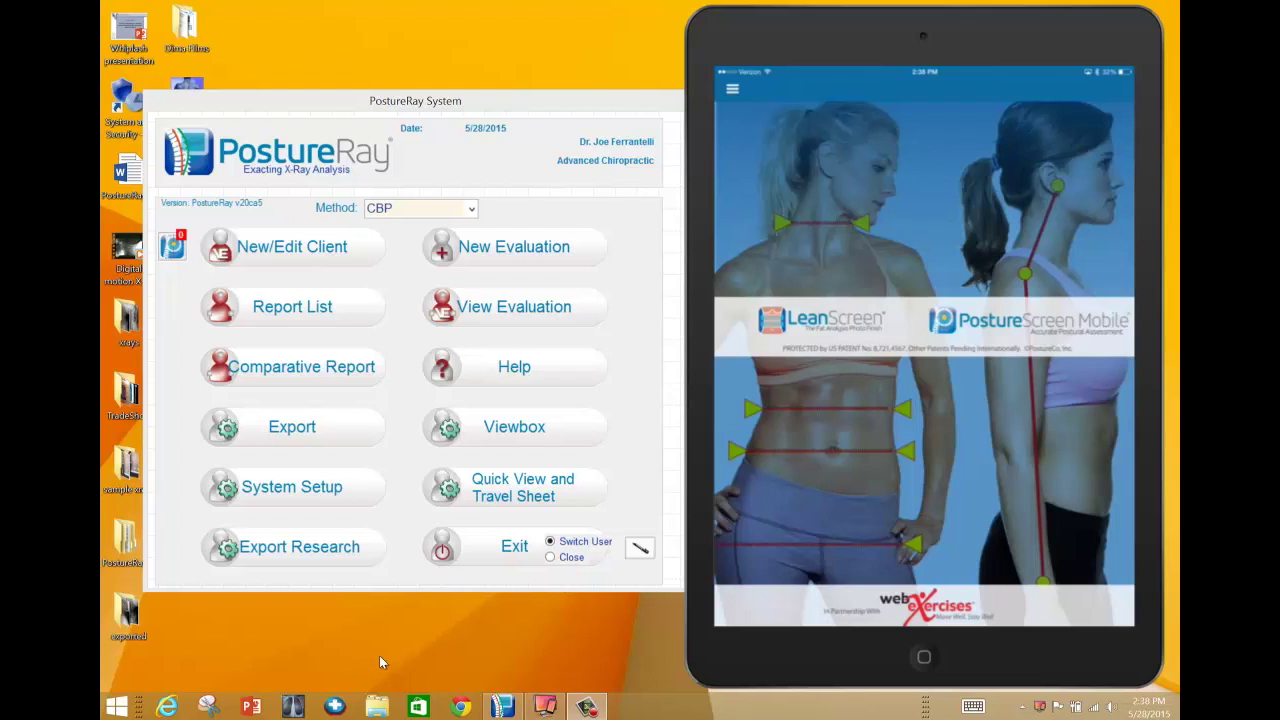
- Open PostureRay's System Setup window and drag it until the provider's practice details are fully visible
{"action": "left_click", "coordinate": [326, 488]}
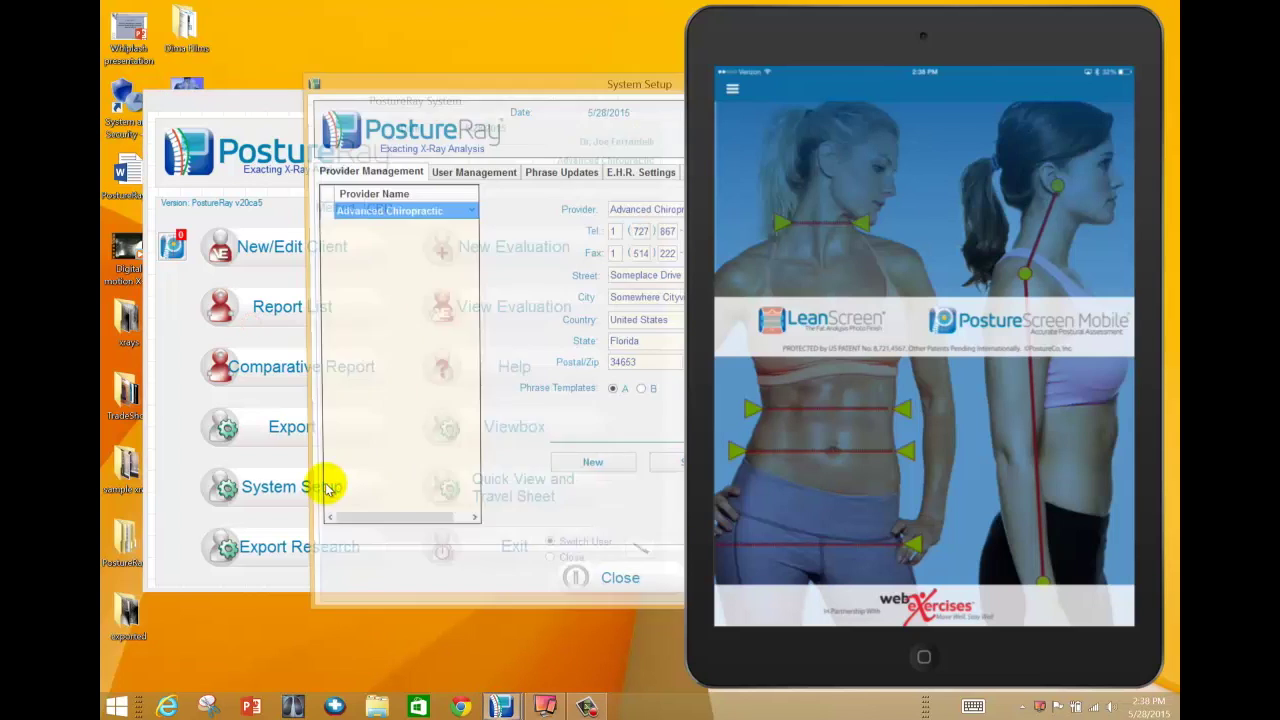
{"action": "left_click_drag", "start_coordinate": [546, 84], "coordinate": [362, 84]}
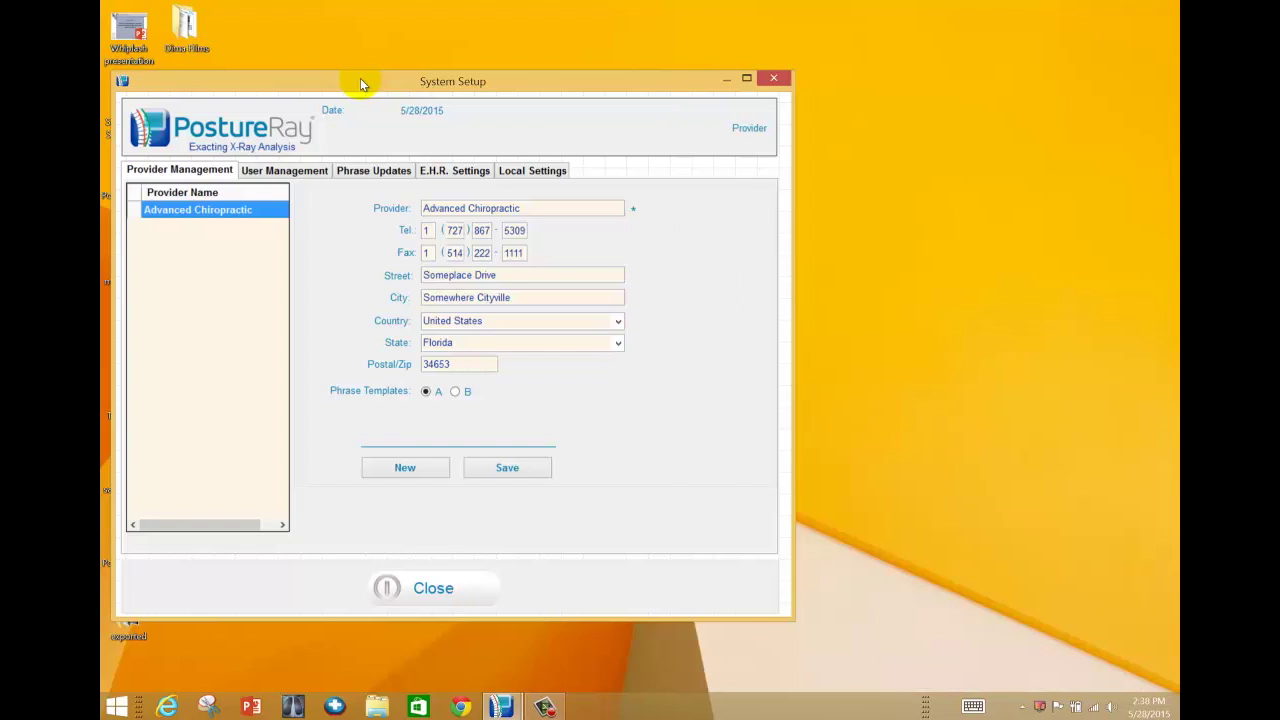
{"action": "left_click_drag", "start_coordinate": [502, 82], "coordinate": [605, 60]}
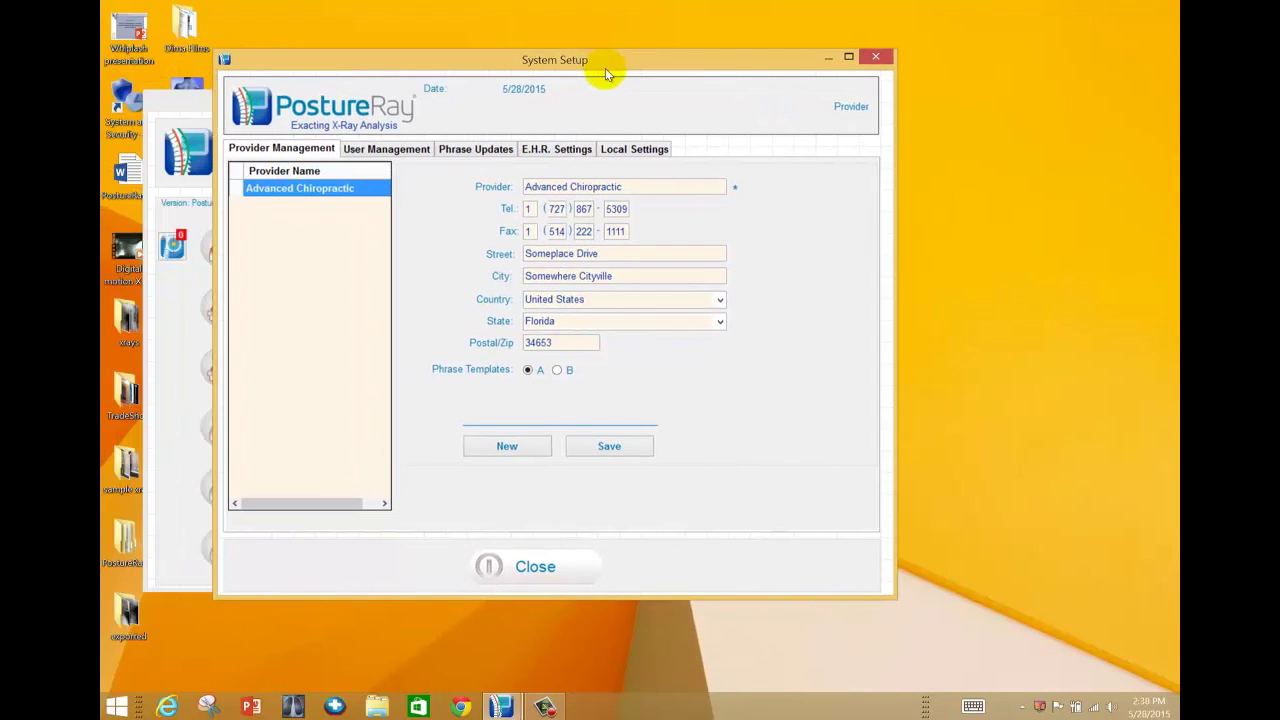
{"action": "left_click", "coordinate": [624, 150]}
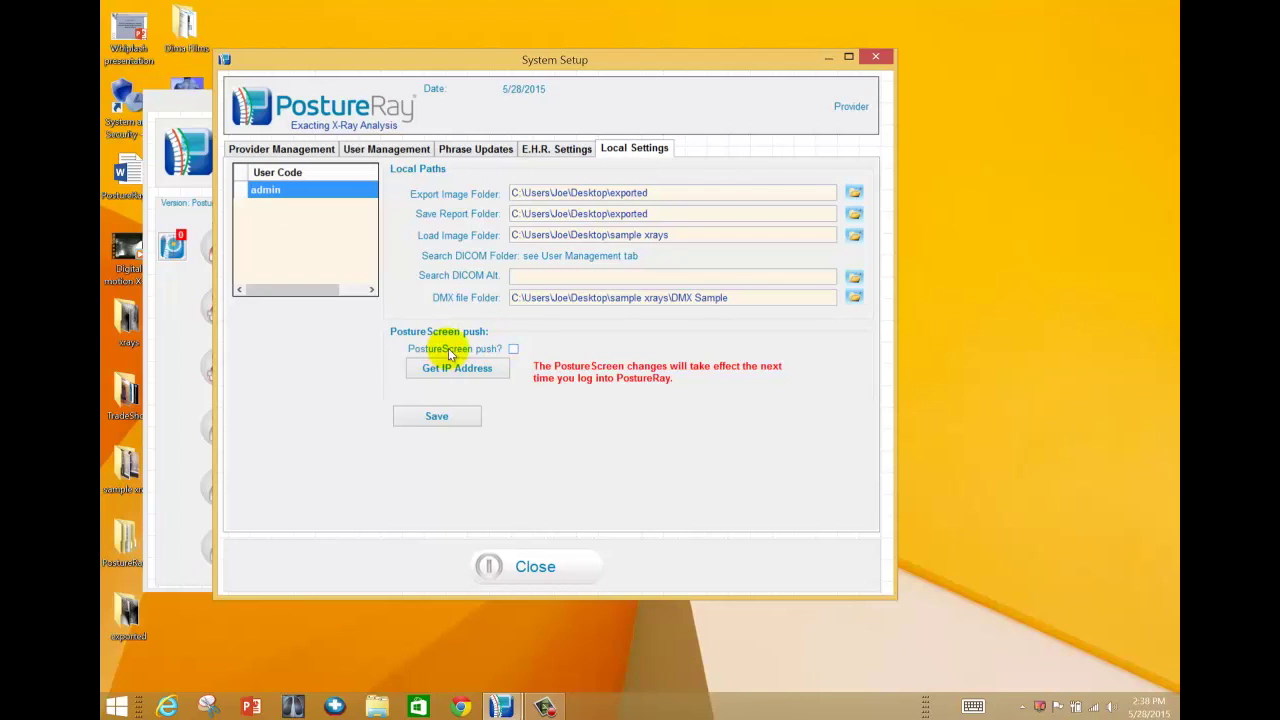
{"action": "left_click", "coordinate": [512, 350]}
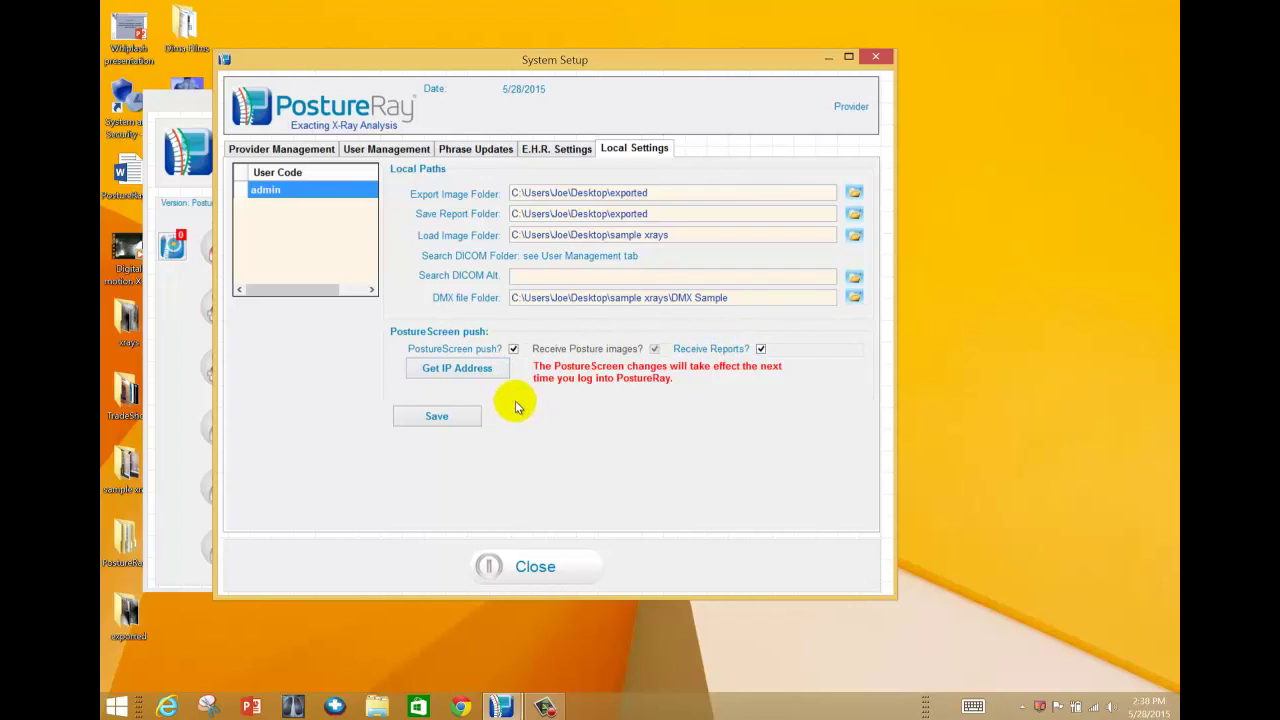
{"action": "left_click", "coordinate": [491, 383]}
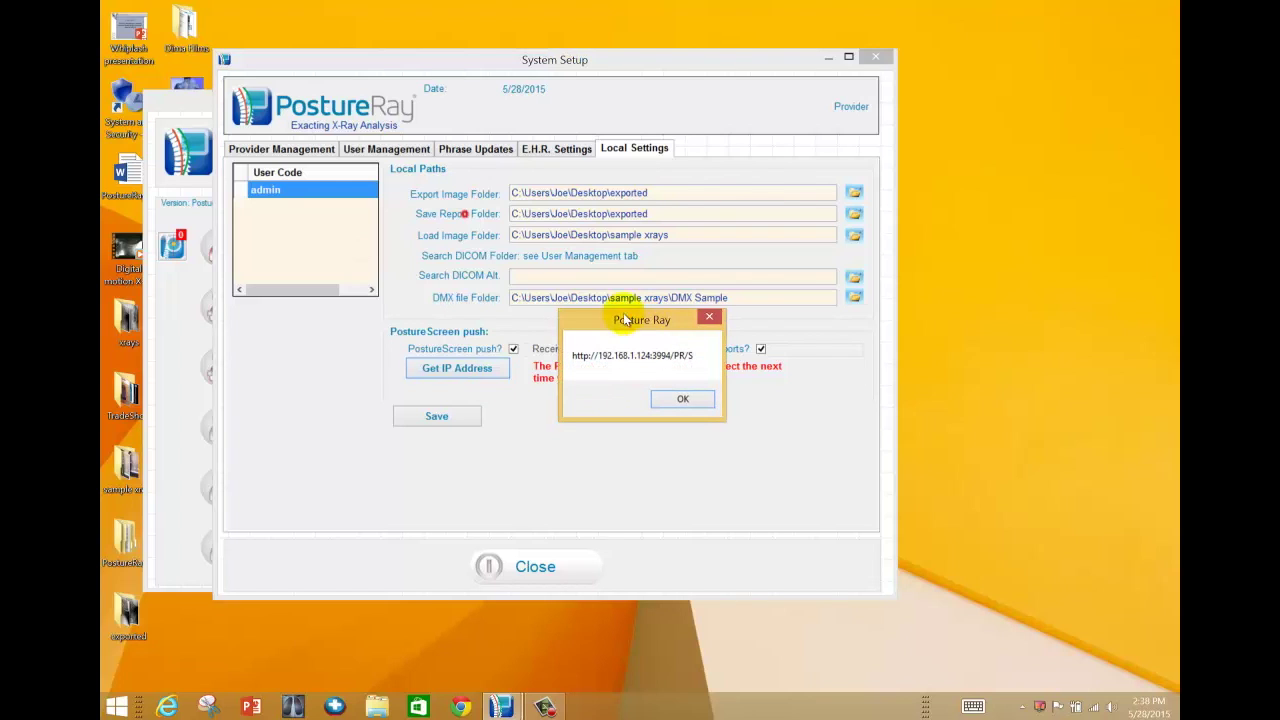
{"action": "left_click_drag", "start_coordinate": [648, 328], "coordinate": [296, 271]}
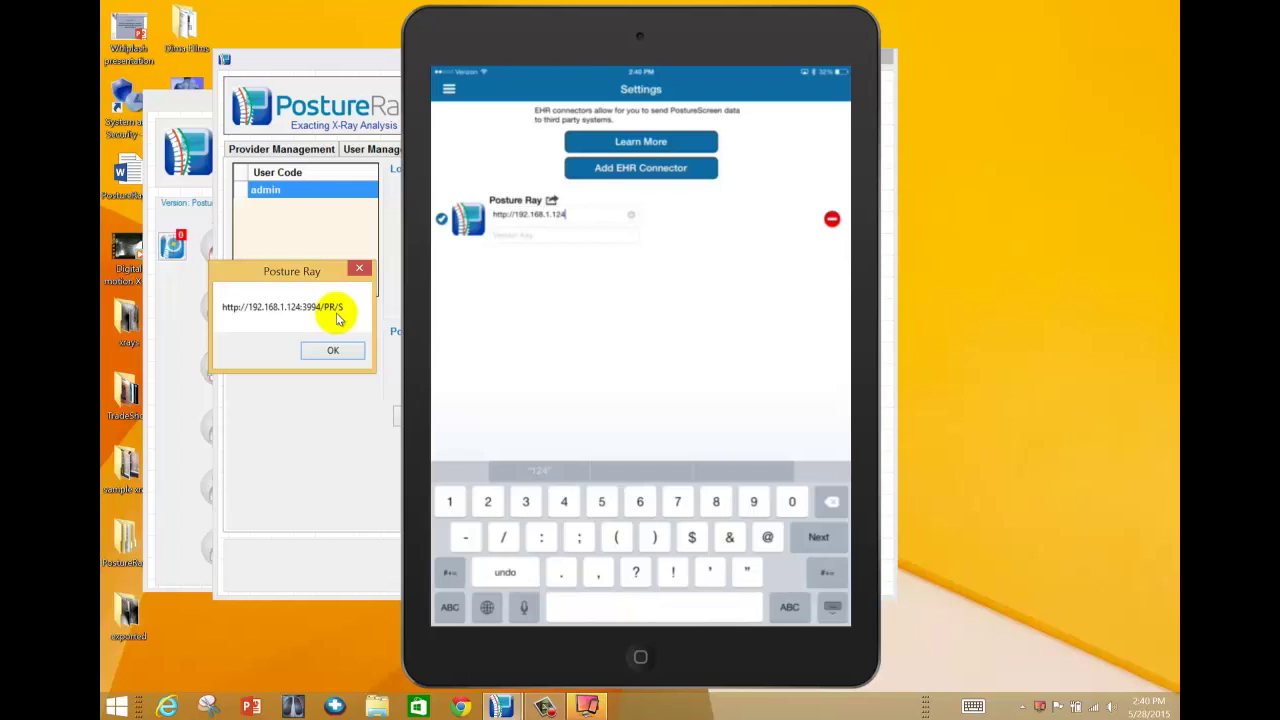
- Finish the Posture Ray URL with ':3994/PR/S' on the iPad, then dismiss PostureRay's address message
{"action": "type", "text": ":3994/"}
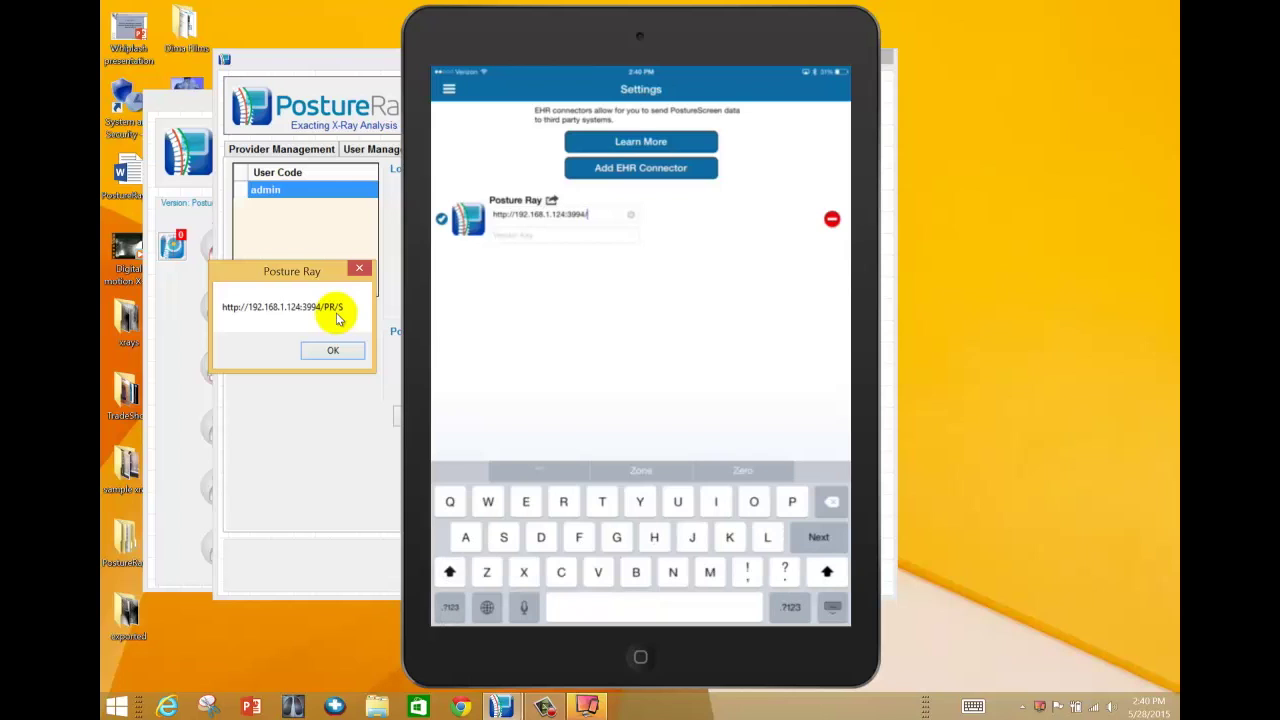
{"action": "type", "text": "PR"}
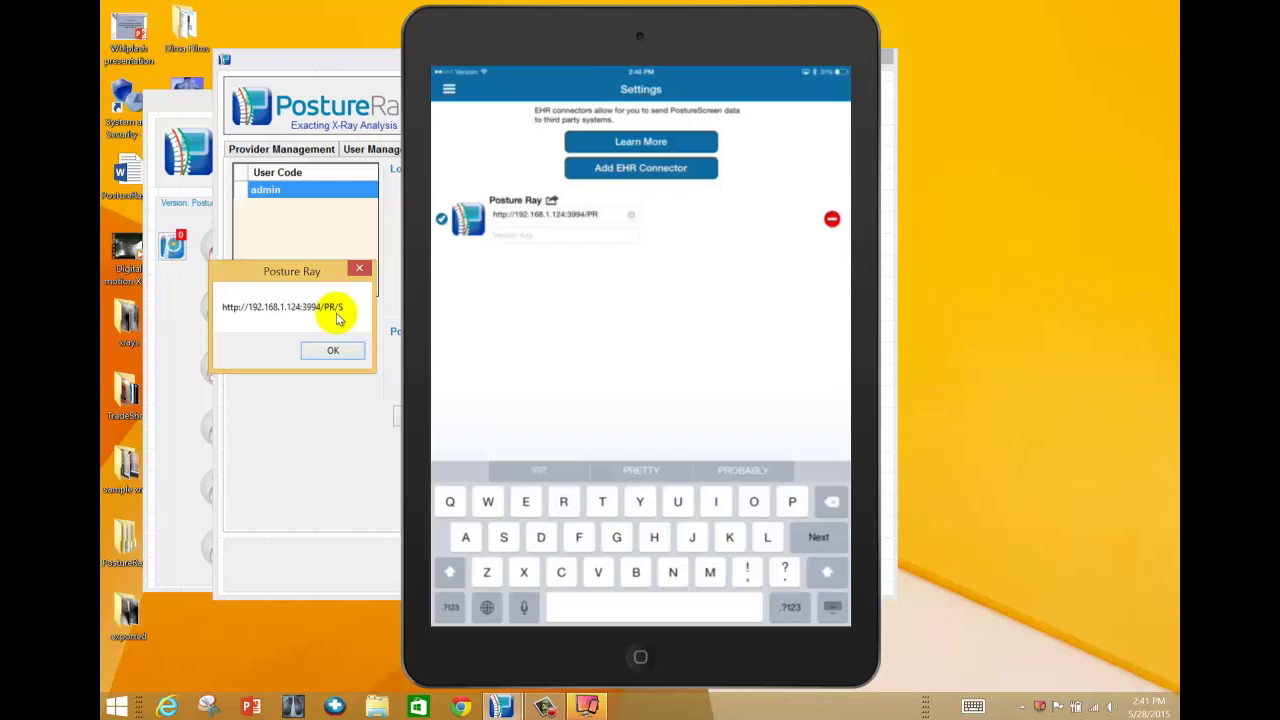
{"action": "left_click", "coordinate": [450, 607]}
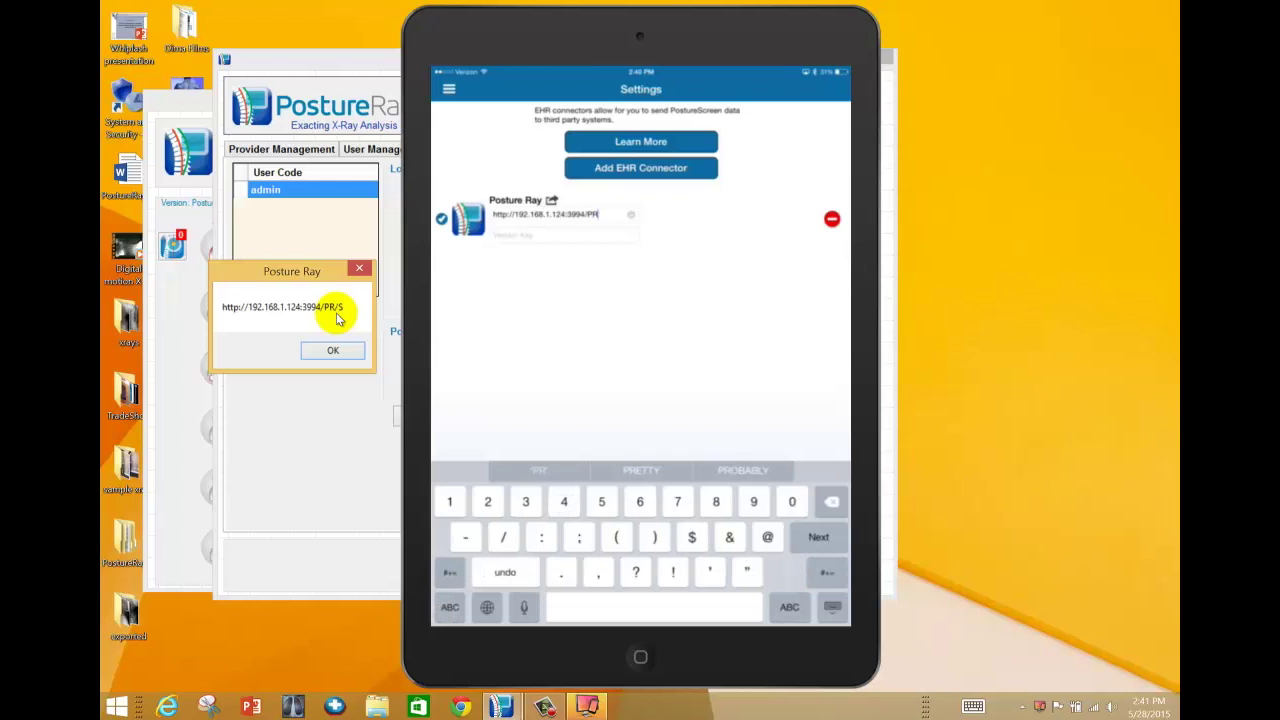
{"action": "type", "text": "/"}
{"action": "left_click", "coordinate": [450, 607]}
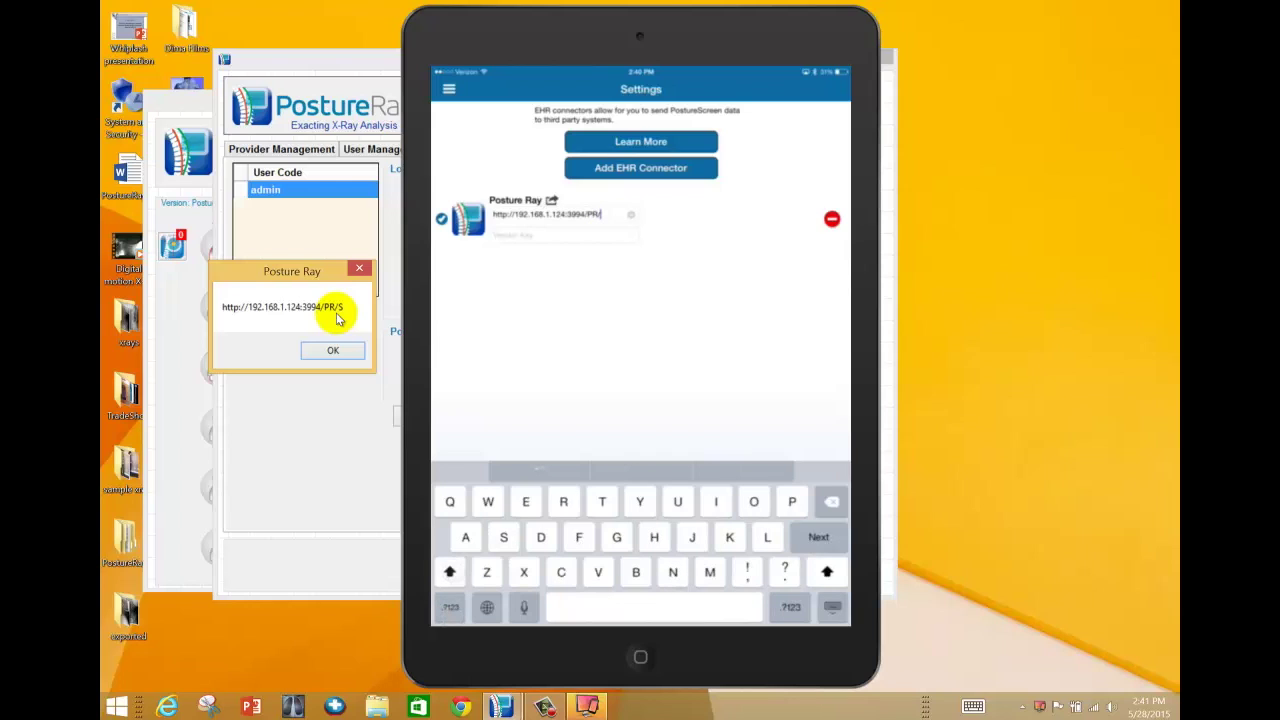
{"action": "type", "text": "S"}
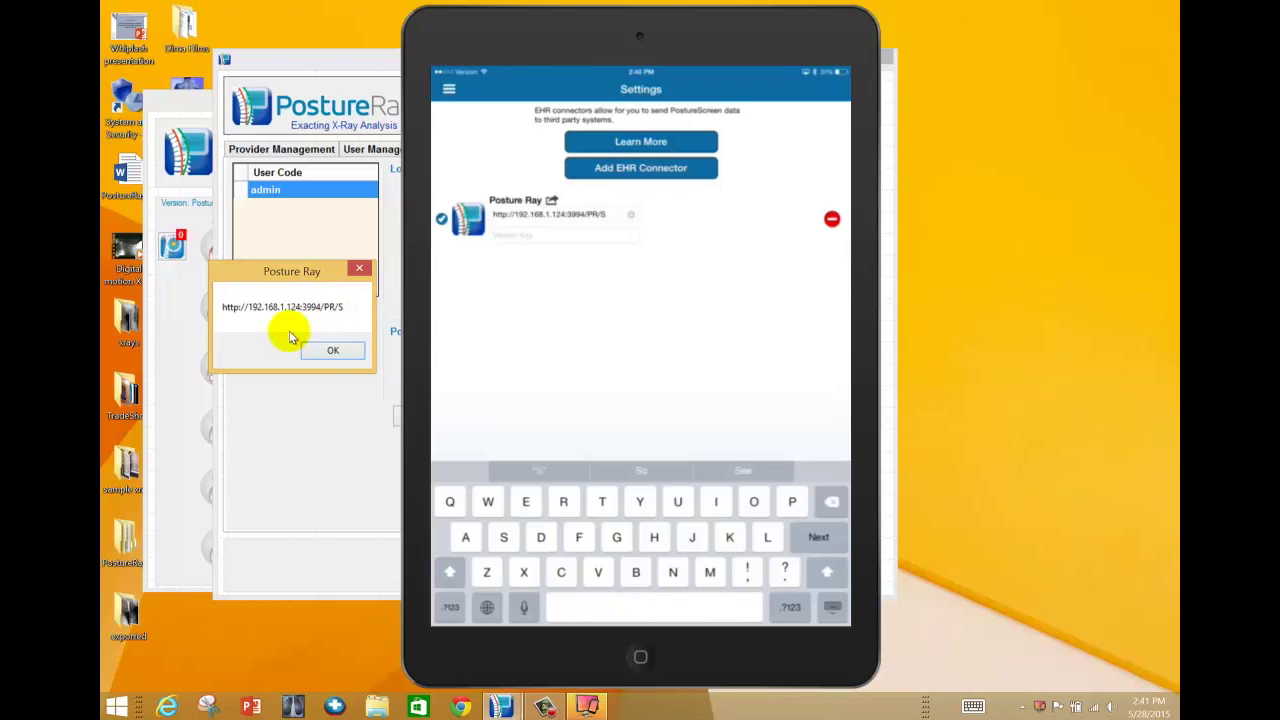
{"action": "left_click", "coordinate": [340, 354]}
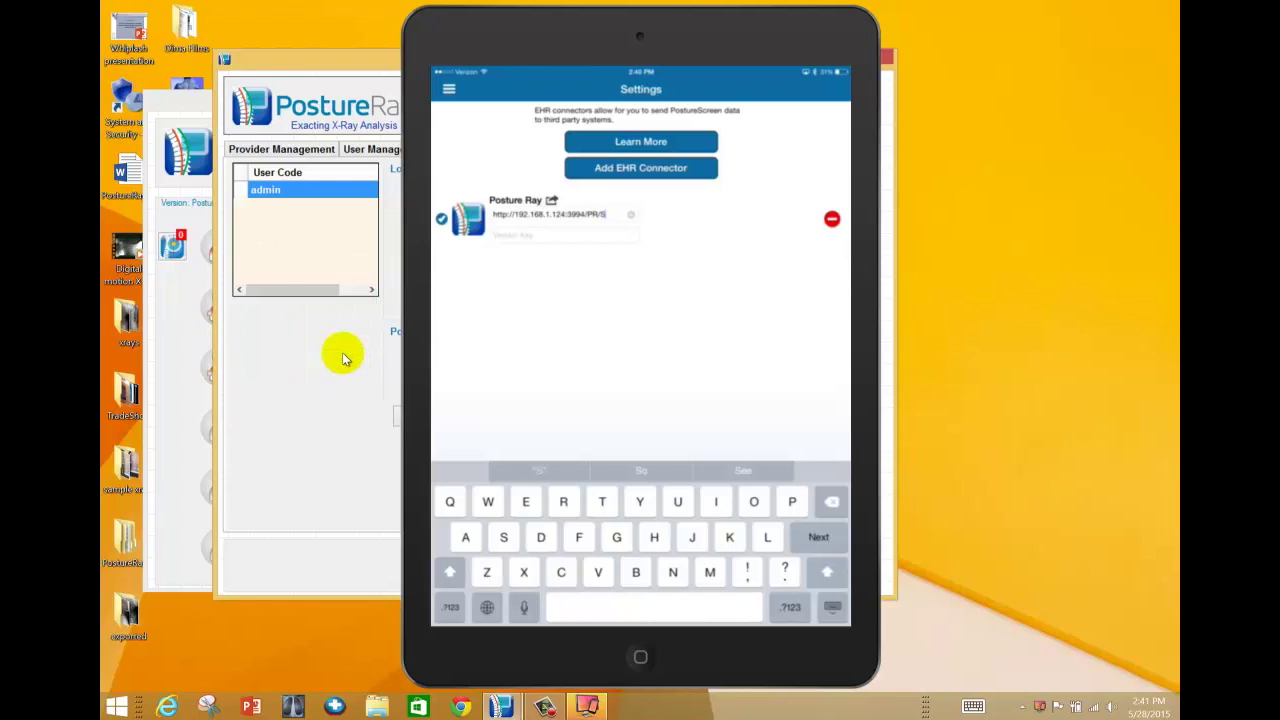
- Save the PostureScreen push settings, close System Setup, and exit PostureRay completely
{"action": "left_click", "coordinate": [548, 30]}
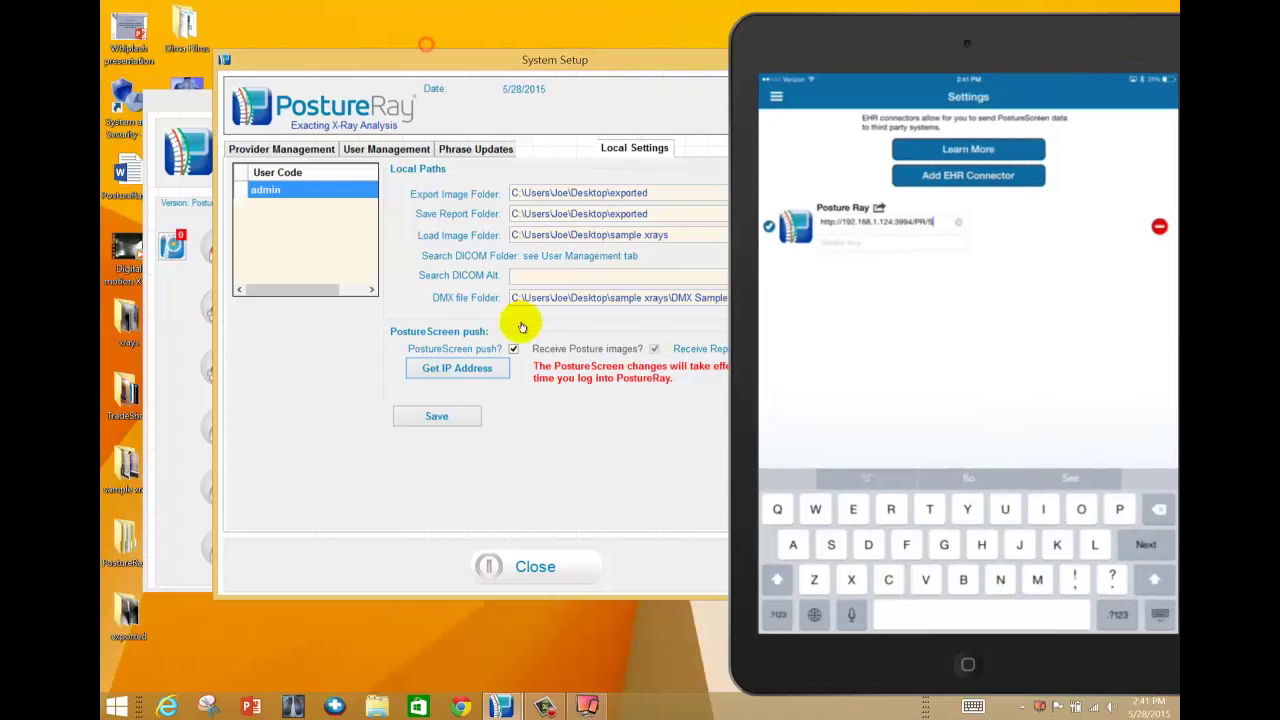
{"action": "left_click", "coordinate": [445, 418]}
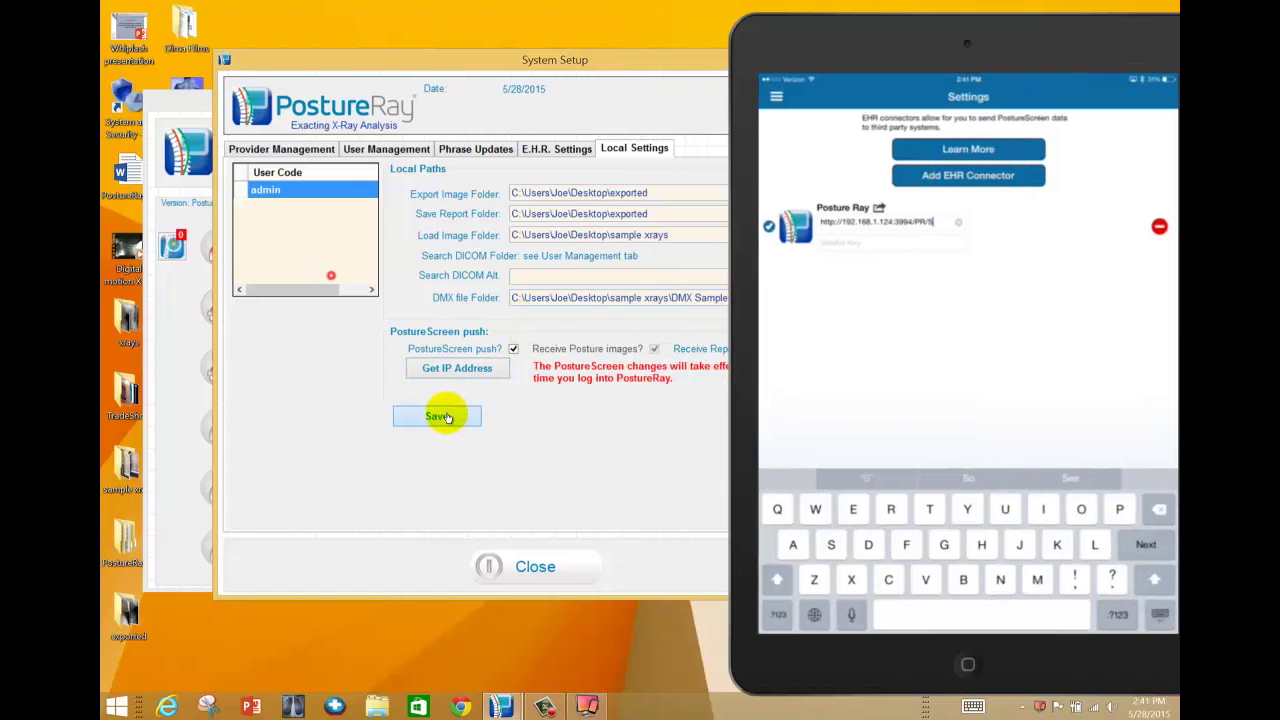
{"action": "left_click", "coordinate": [513, 563]}
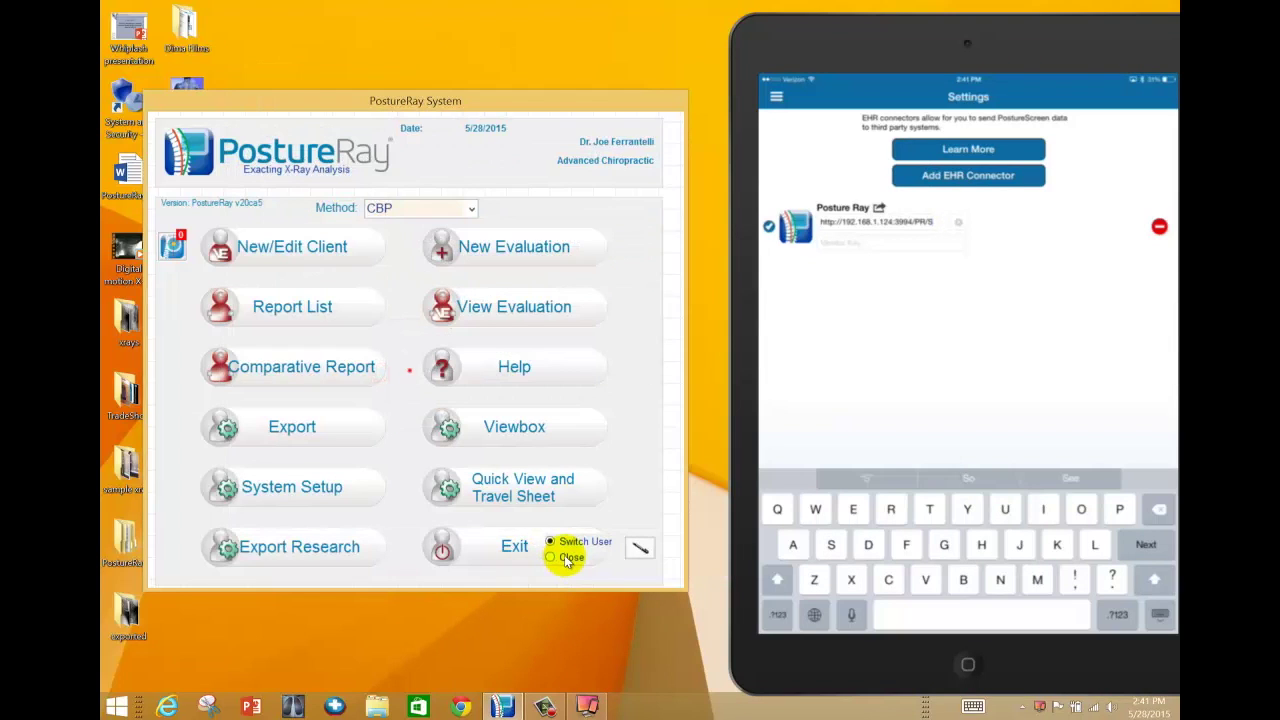
{"action": "left_click", "coordinate": [550, 557]}
{"action": "left_click", "coordinate": [507, 543]}
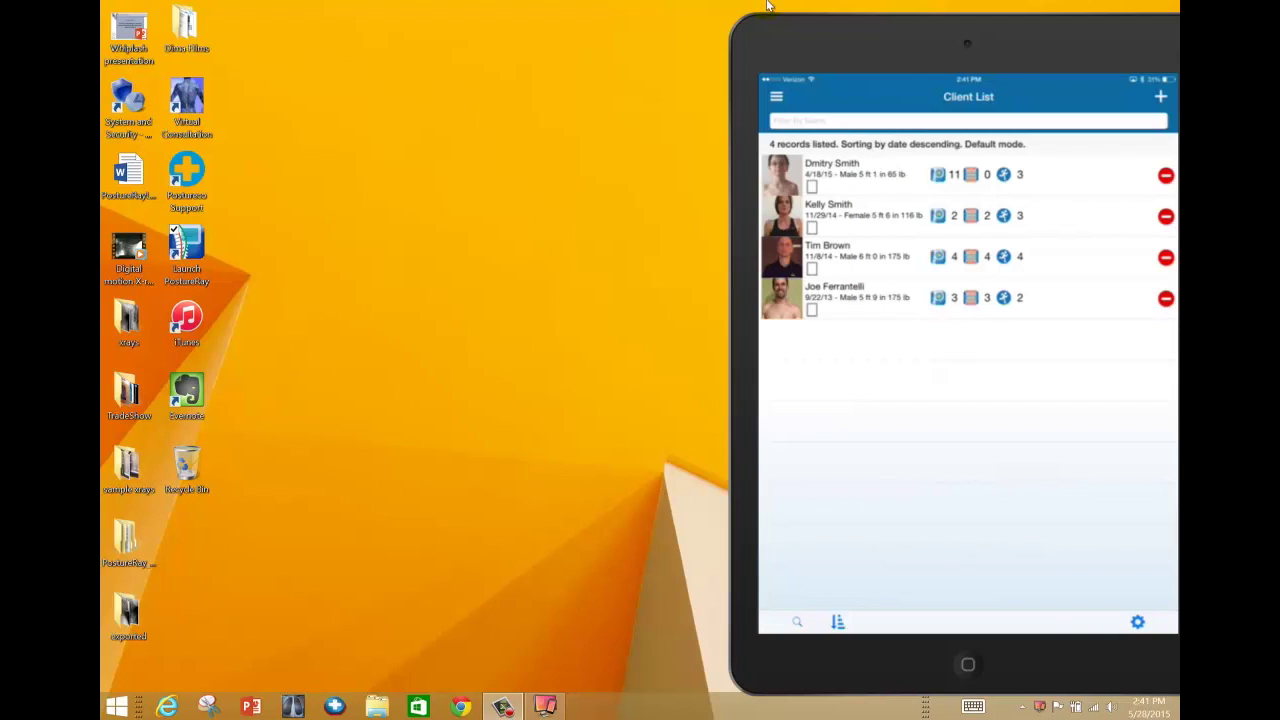
- Return PostureScreen Mobile to its Client List while PostureRay finishes closing to the desktop
{"action": "left_click_drag", "start_coordinate": [923, 41], "coordinate": [867, 42]}
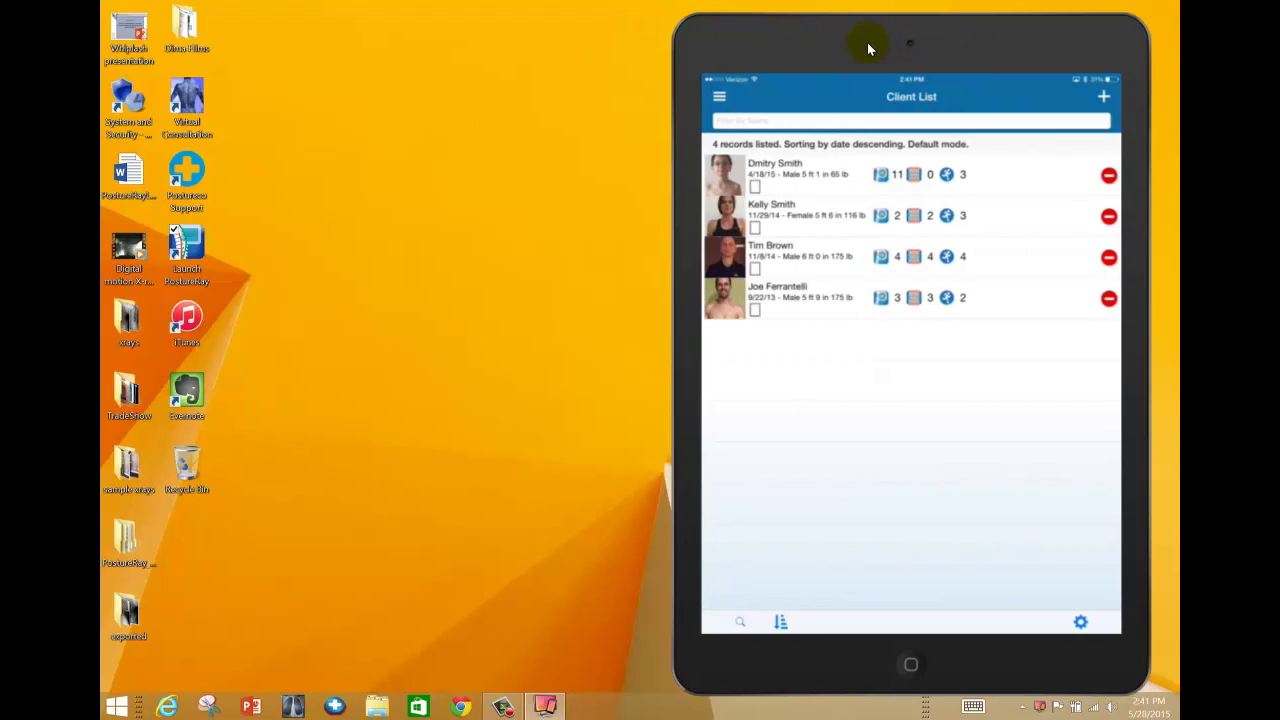
{"action": "left_click", "coordinate": [886, 220]}
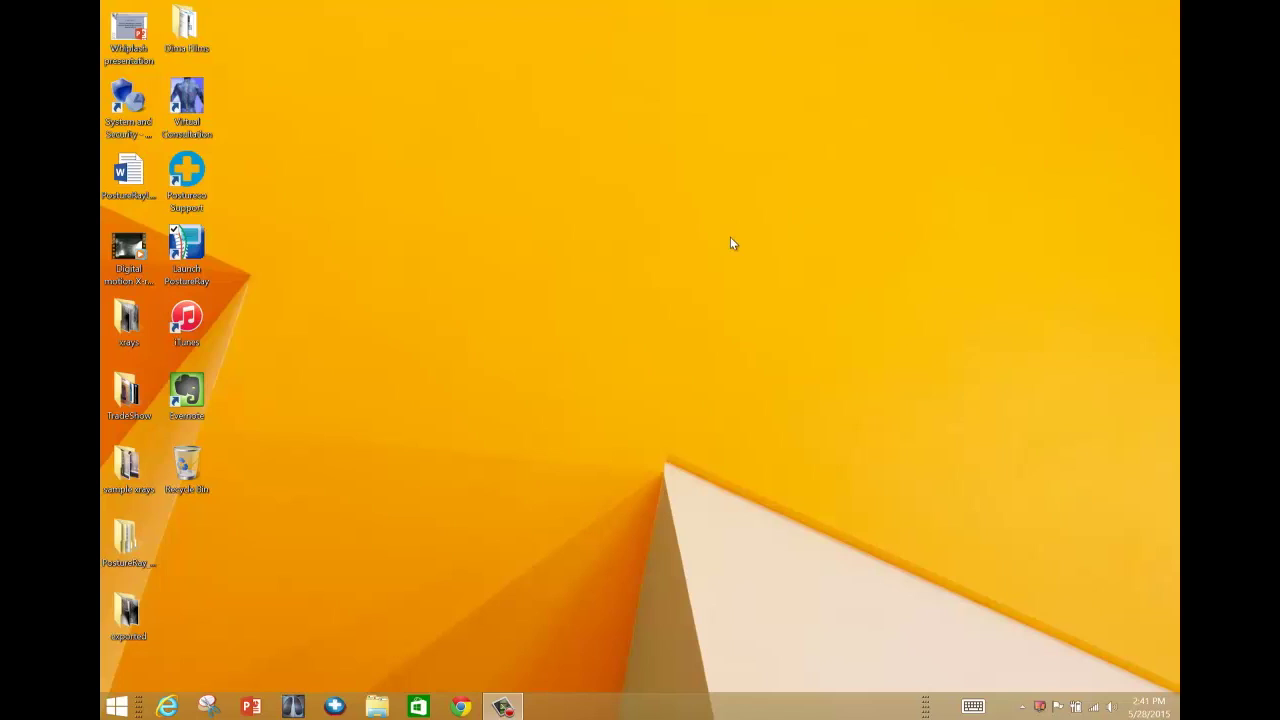
- Relaunch PostureRay from the desktop shortcut and log in with the admin user code and password
{"action": "double_click", "coordinate": [196, 245]}
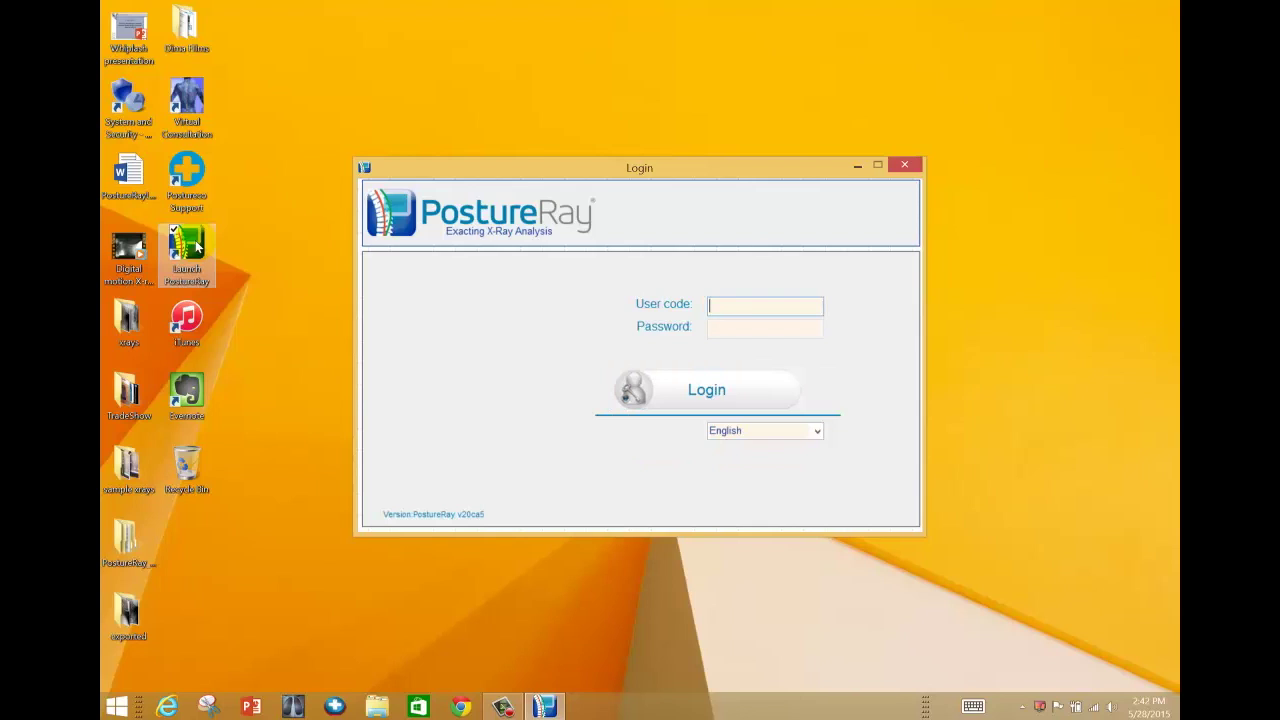
{"action": "type", "text": "admin"}
{"action": "key", "text": "Tab"}
{"action": "type", "text": "*******"}
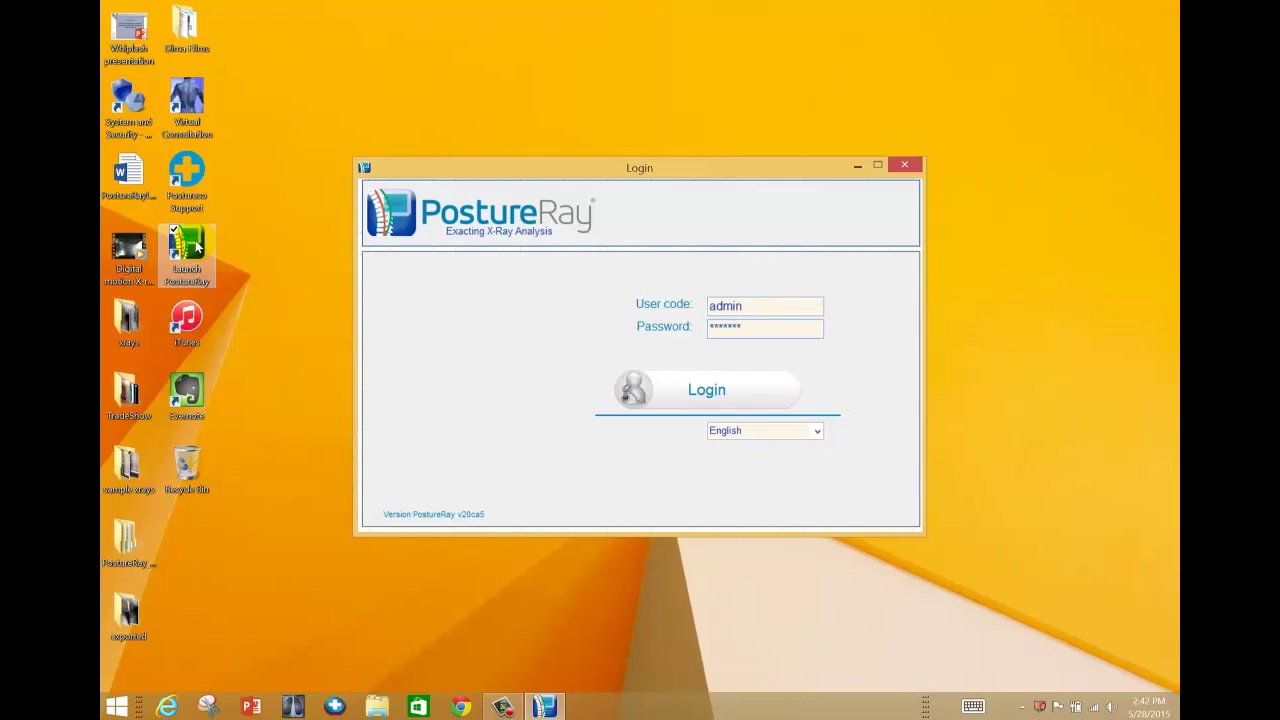
{"action": "left_click", "coordinate": [691, 396]}
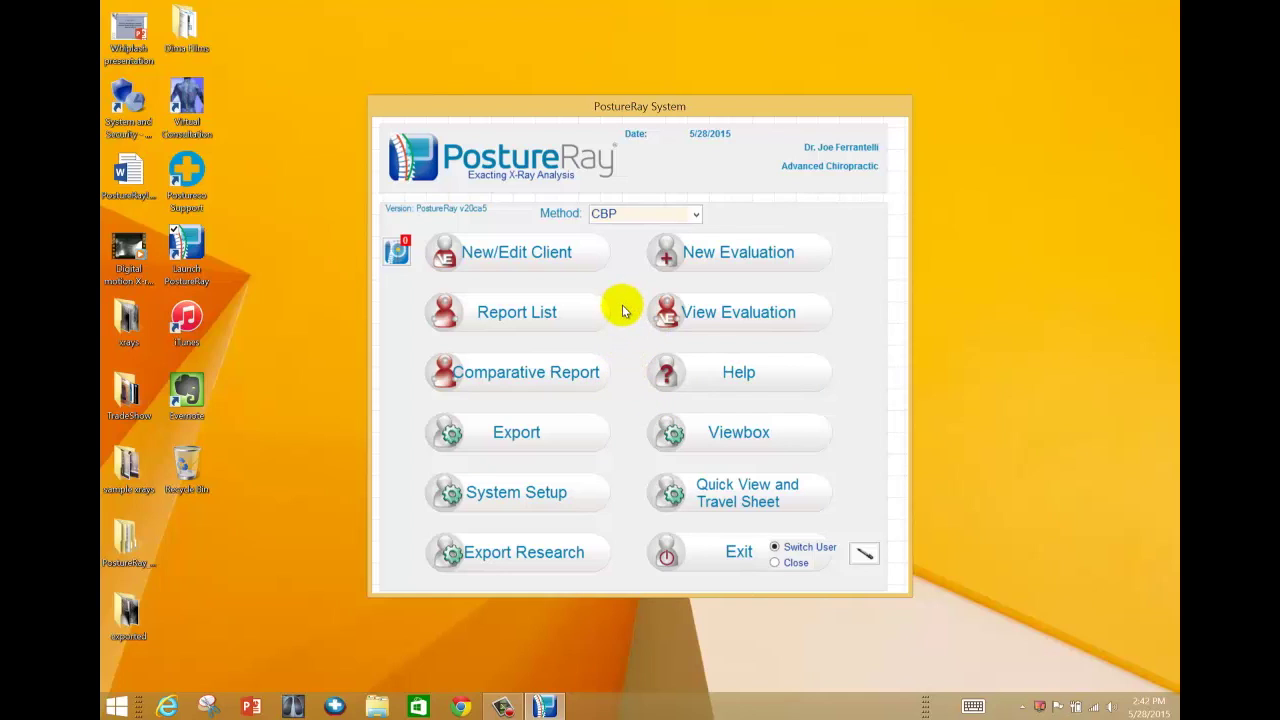
- Push the client's screening from the iPad and check PostureRay for the received upload
{"action": "left_click_drag", "start_coordinate": [684, 104], "coordinate": [449, 88]}
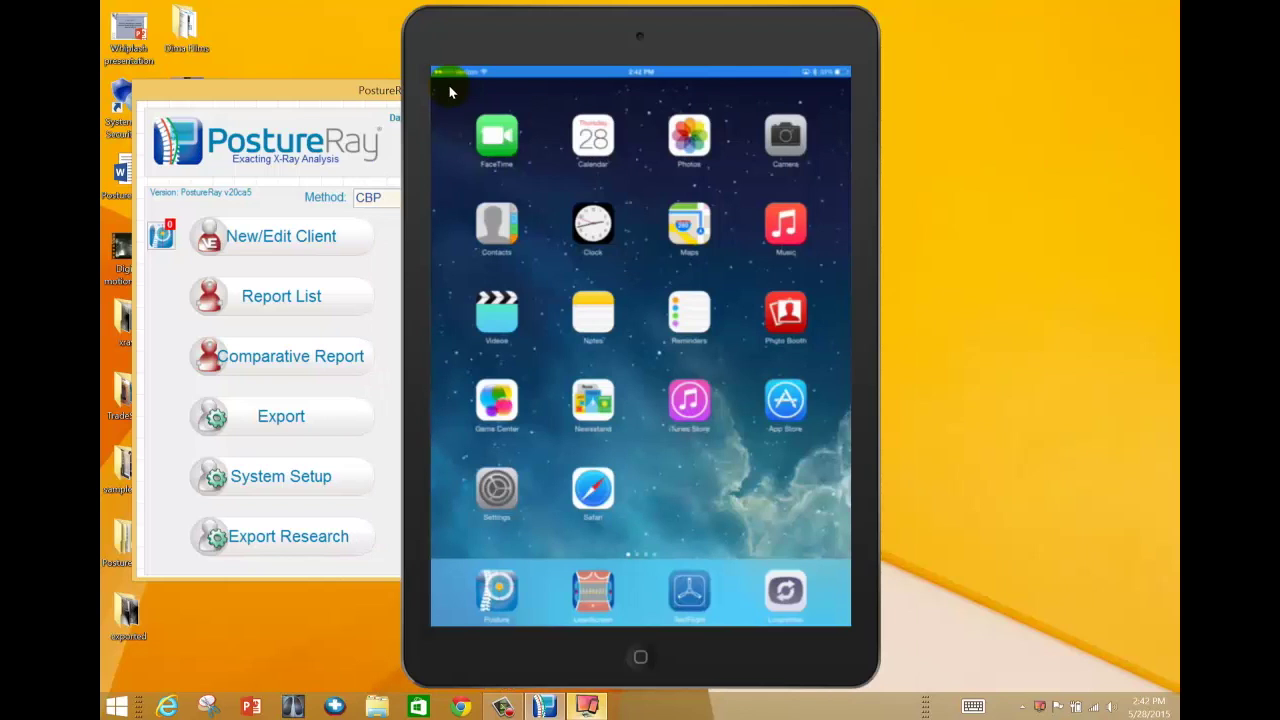
{"action": "left_click", "coordinate": [165, 236]}
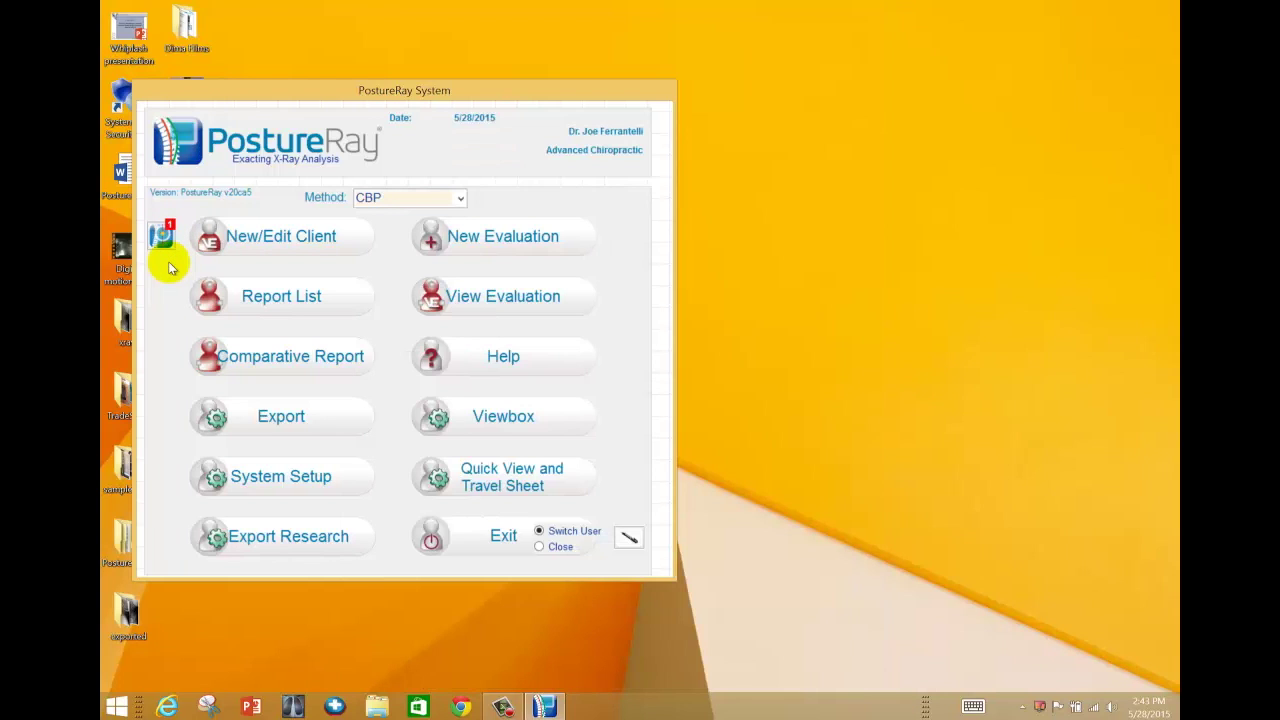
- Bring PostureRay back into view and open the received screening list showing the 12/23/2014 upload
{"action": "left_click_drag", "start_coordinate": [295, 93], "coordinate": [470, 91]}
{"action": "left_click", "coordinate": [342, 236]}
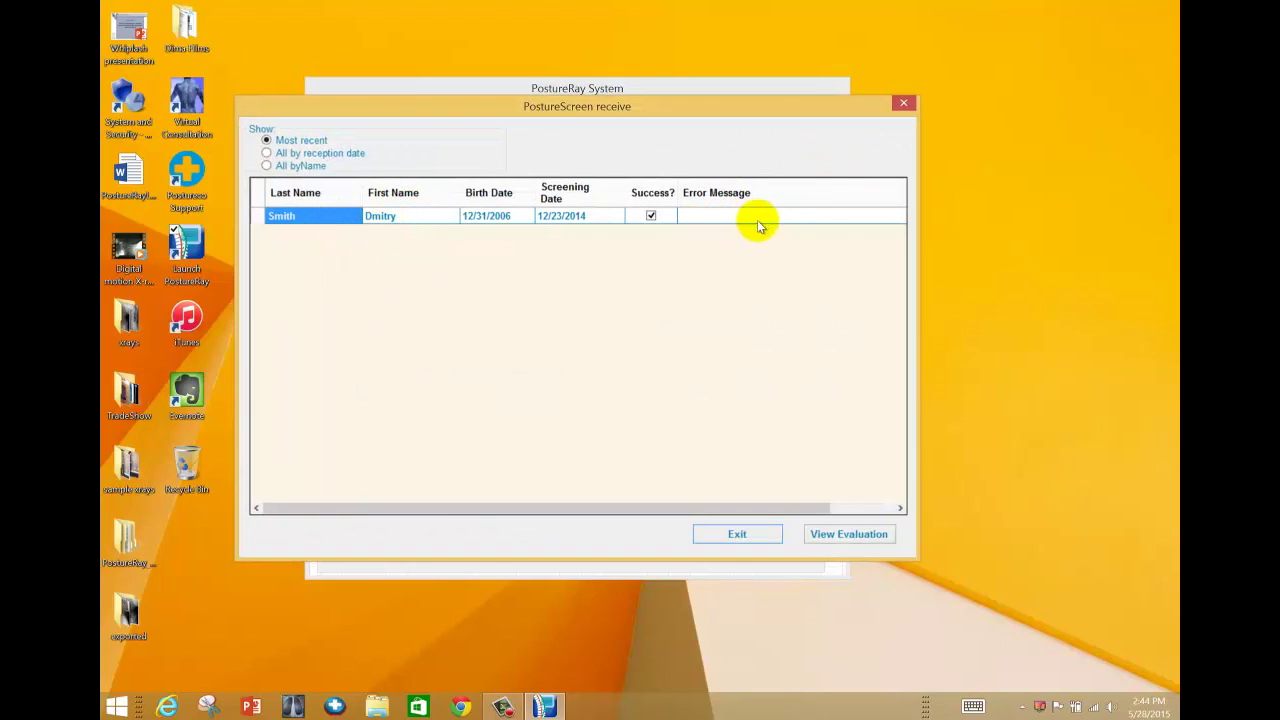
- Open the received screening as a new evaluation and show its client information
{"action": "double_click", "coordinate": [333, 222]}
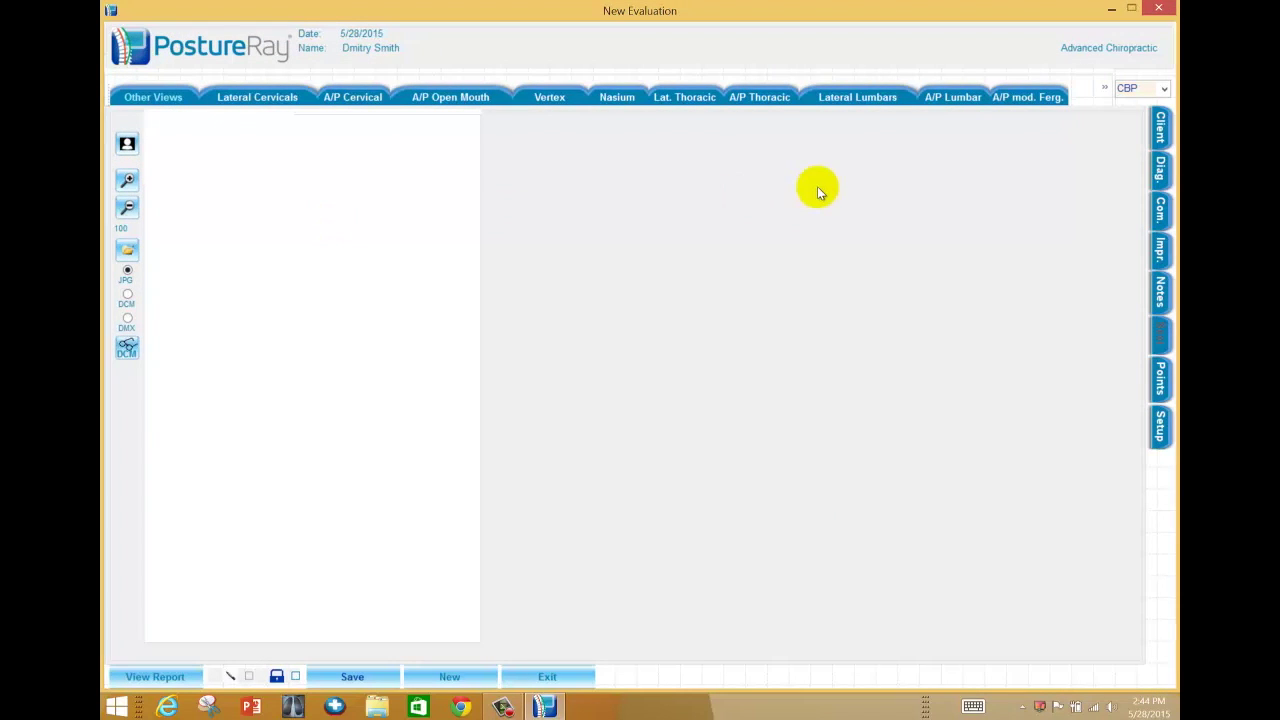
{"action": "left_click", "coordinate": [1160, 127]}
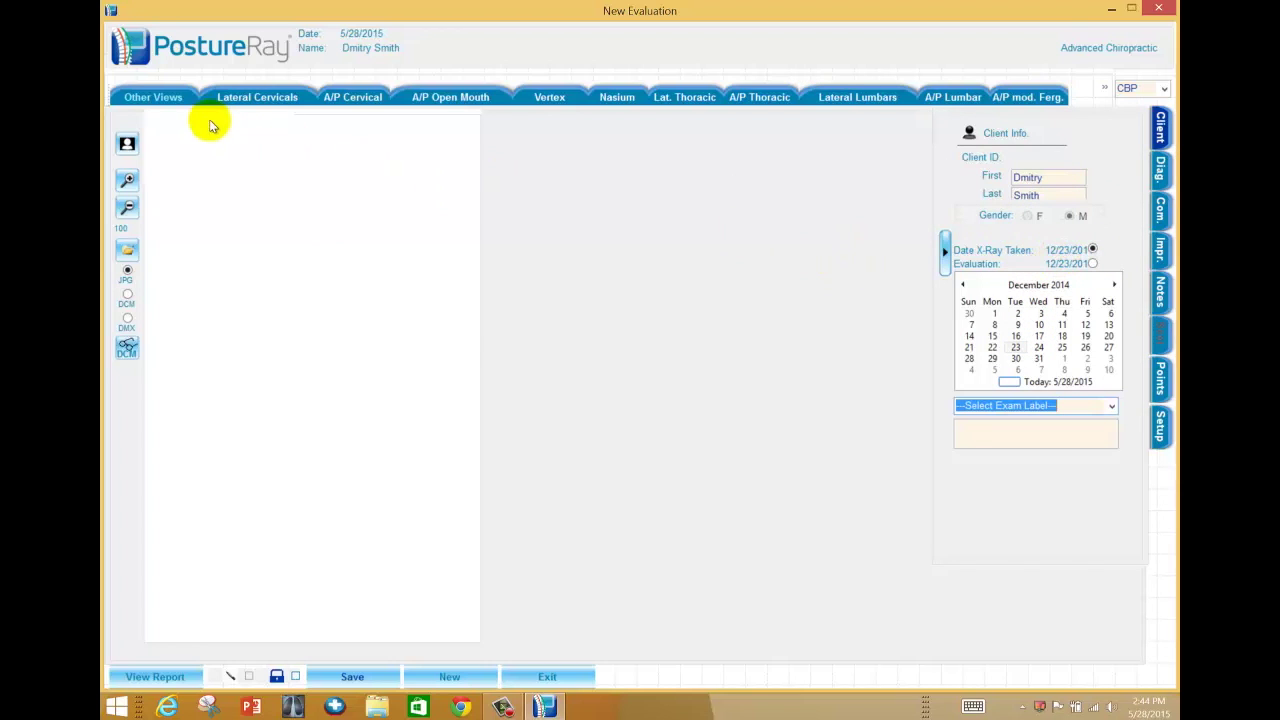
{"action": "left_click", "coordinate": [140, 97]}
{"action": "left_click", "coordinate": [143, 117]}
- Load the AP Front, PA Back, Left Lat. and Right Lat. posture photos, then save and exit
{"action": "left_click", "coordinate": [162, 97]}
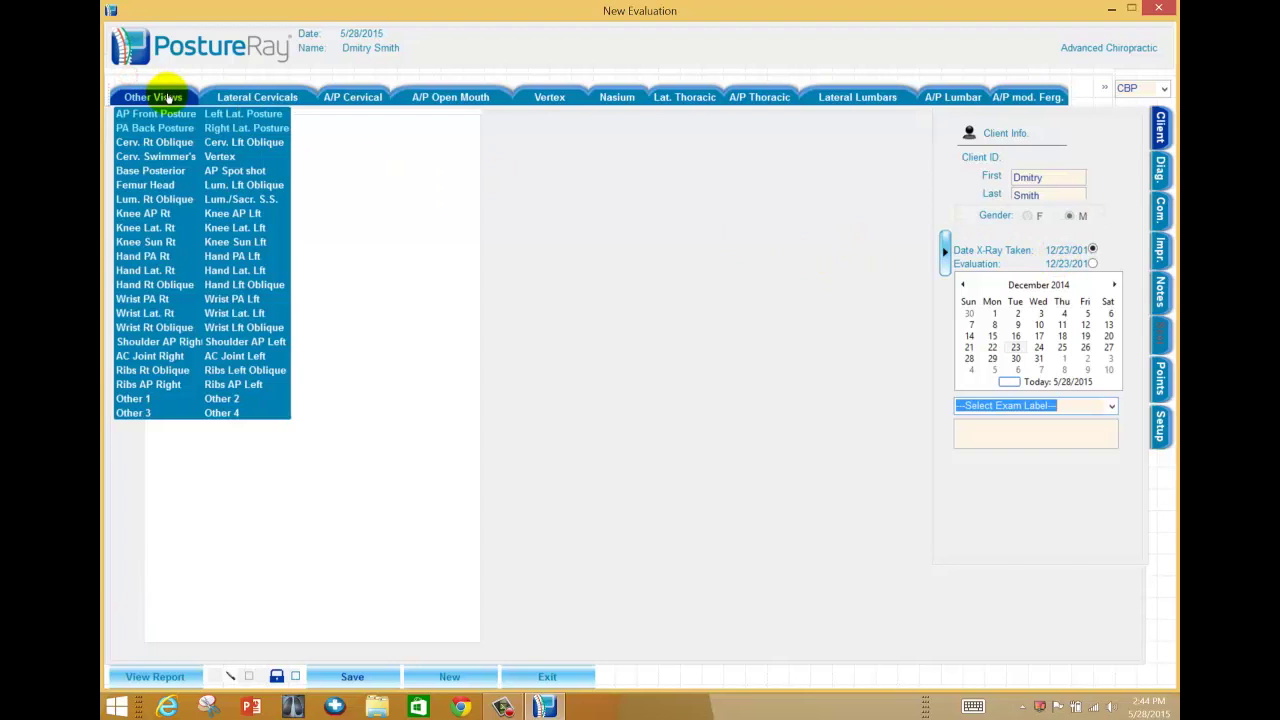
{"action": "left_click", "coordinate": [165, 114]}
{"action": "left_click", "coordinate": [160, 97]}
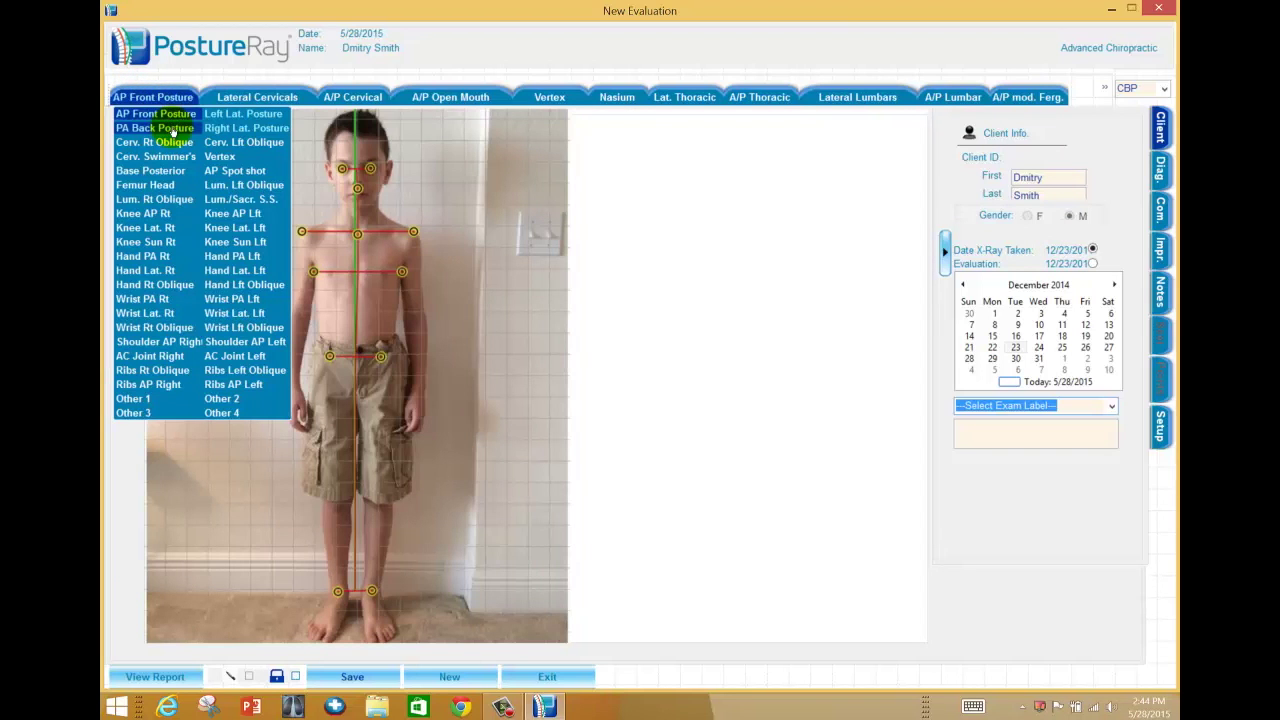
{"action": "left_click", "coordinate": [165, 126]}
{"action": "left_click", "coordinate": [184, 99]}
{"action": "left_click", "coordinate": [232, 114]}
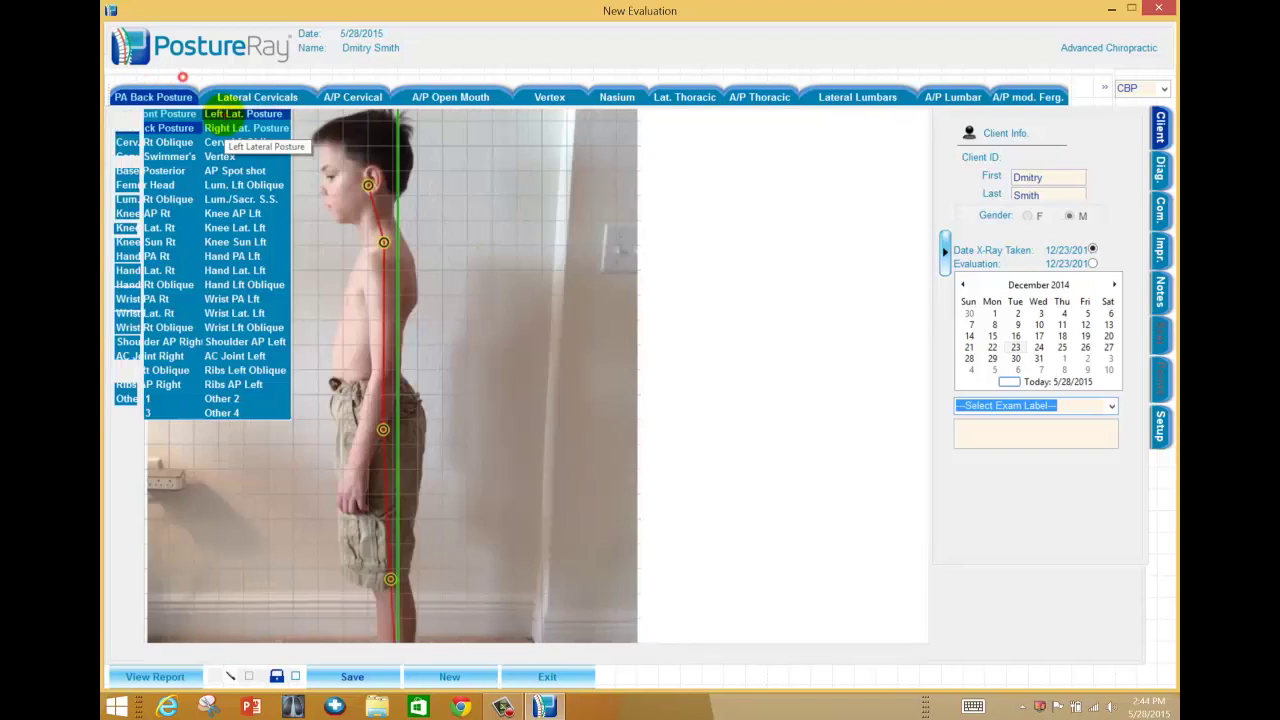
{"action": "left_click", "coordinate": [157, 96]}
{"action": "left_click", "coordinate": [246, 129]}
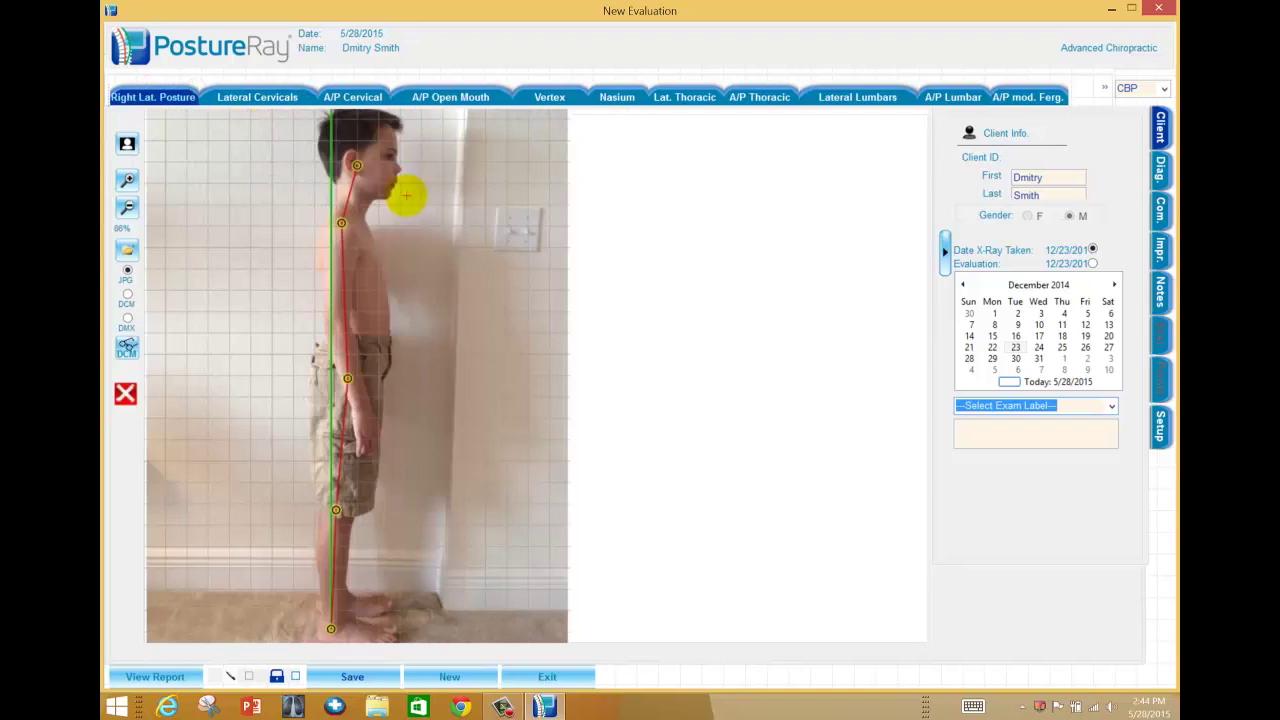
{"action": "left_click", "coordinate": [353, 677]}
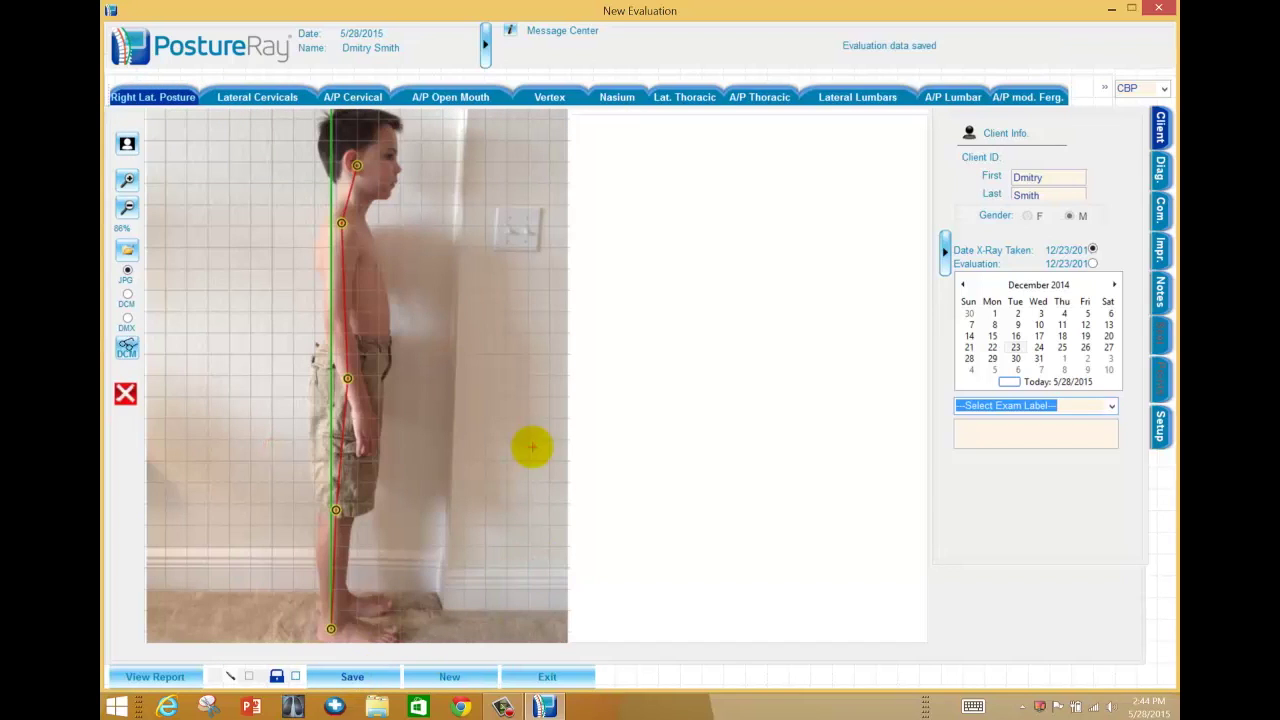
{"action": "left_click", "coordinate": [565, 677]}
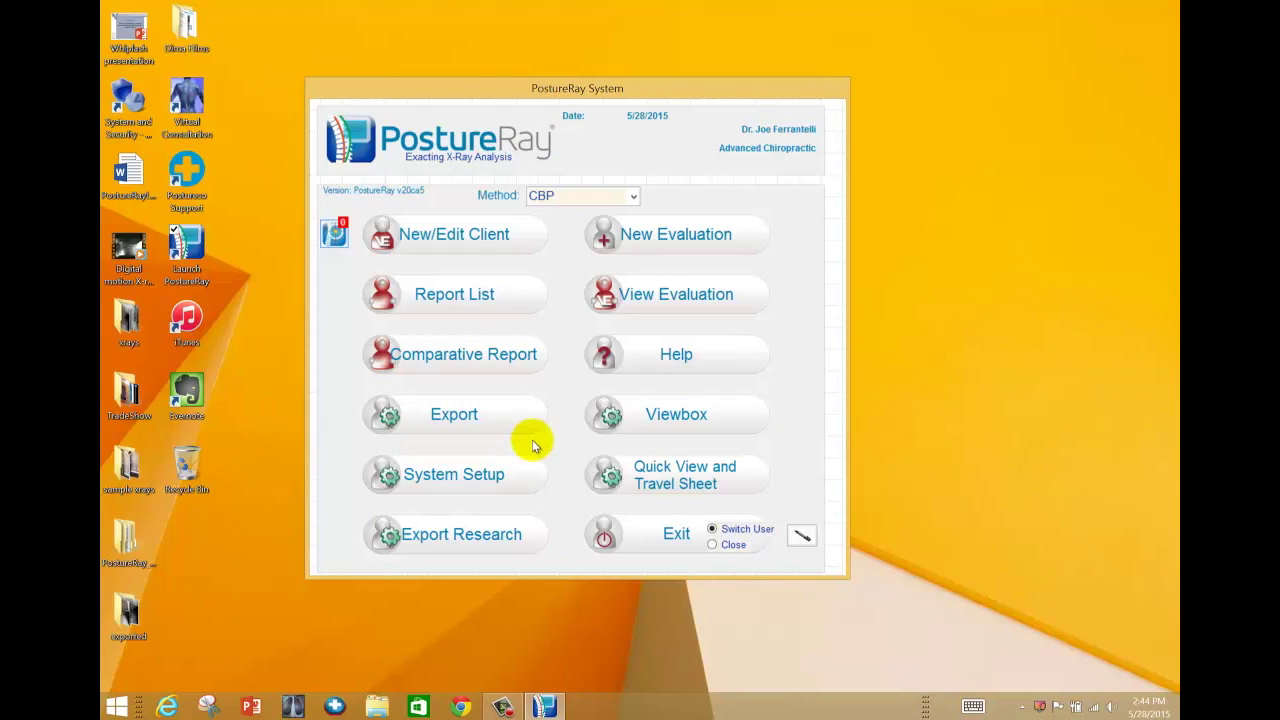
- Show all evaluations without the date filter and open the 11/28/2014 Initial X-ray evaluation
{"action": "left_click", "coordinate": [700, 300]}
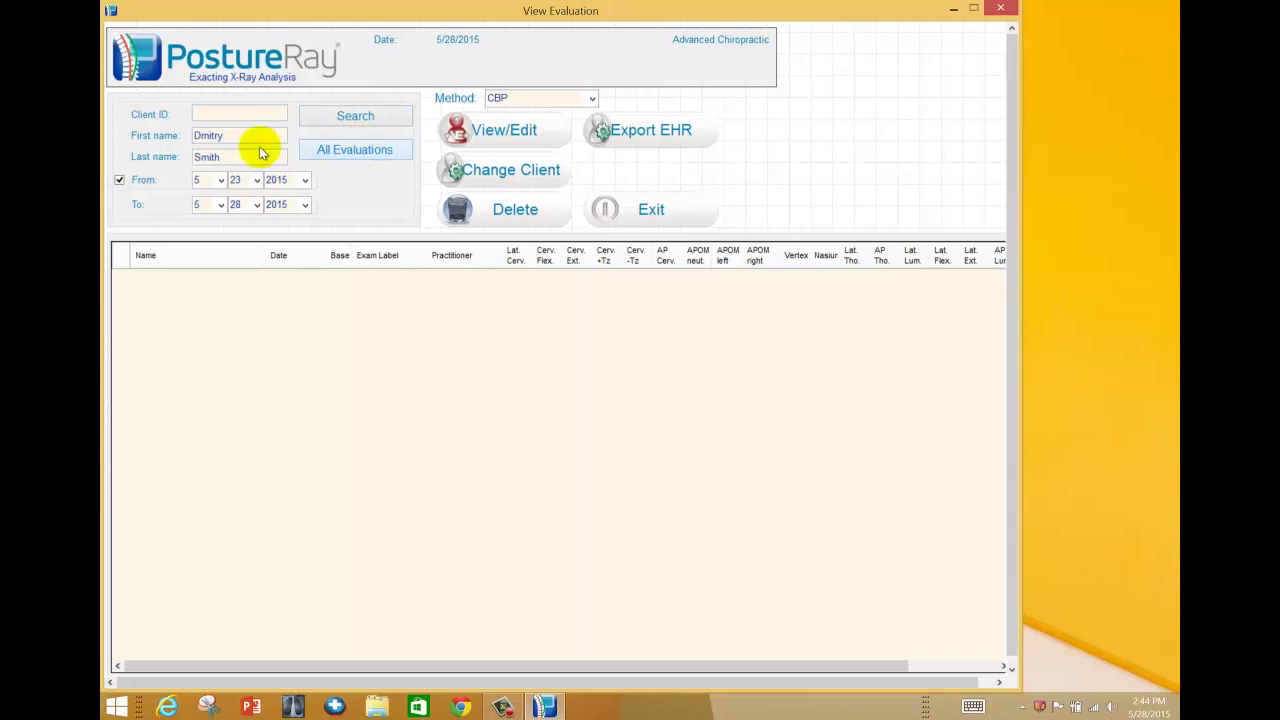
{"action": "left_click", "coordinate": [120, 179]}
{"action": "left_click", "coordinate": [356, 155]}
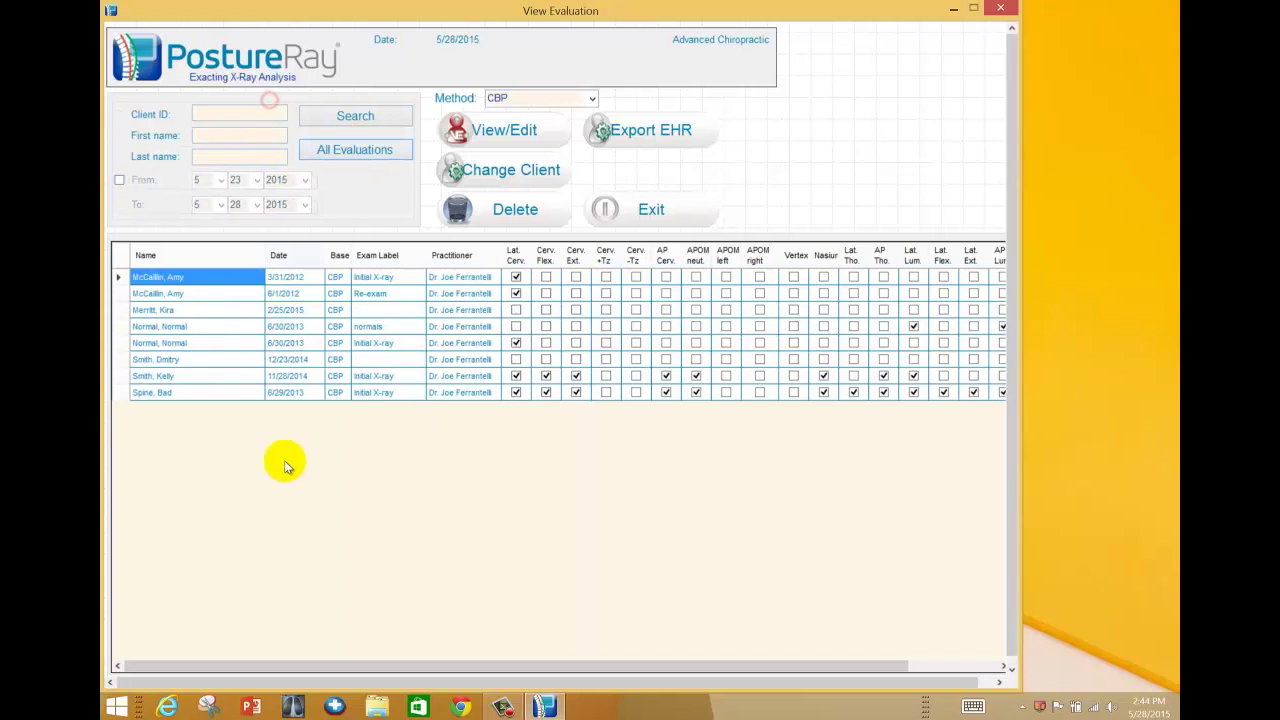
{"action": "left_click", "coordinate": [226, 376]}
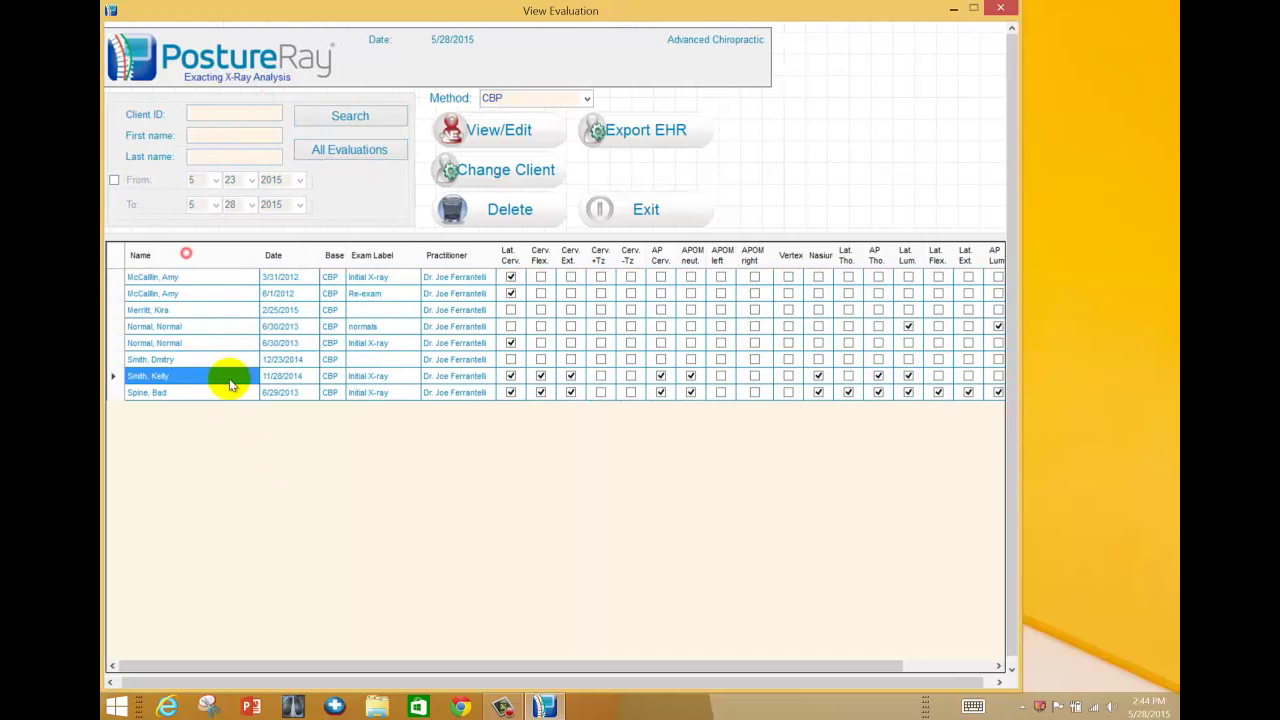
{"action": "left_click", "coordinate": [519, 130]}
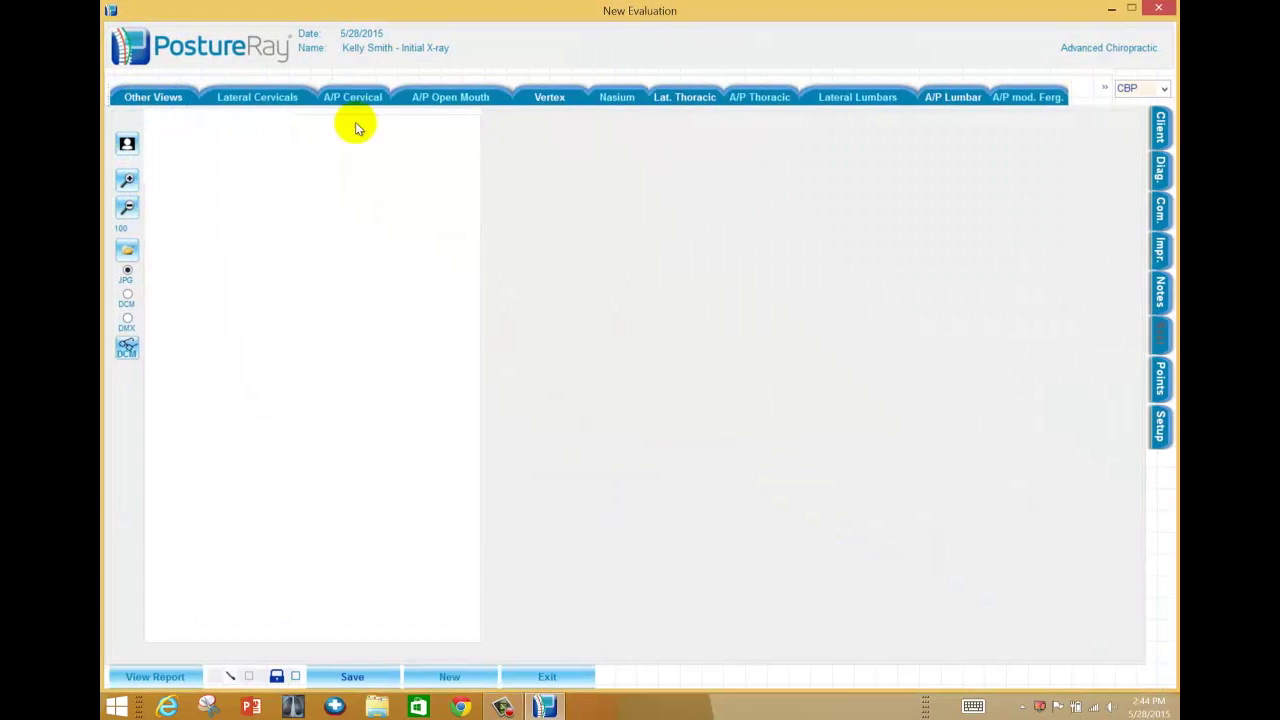
- Check the Lateral Cervicals and Other Views lists, show PA Back Posture, then exit without saving
{"action": "left_click", "coordinate": [228, 98]}
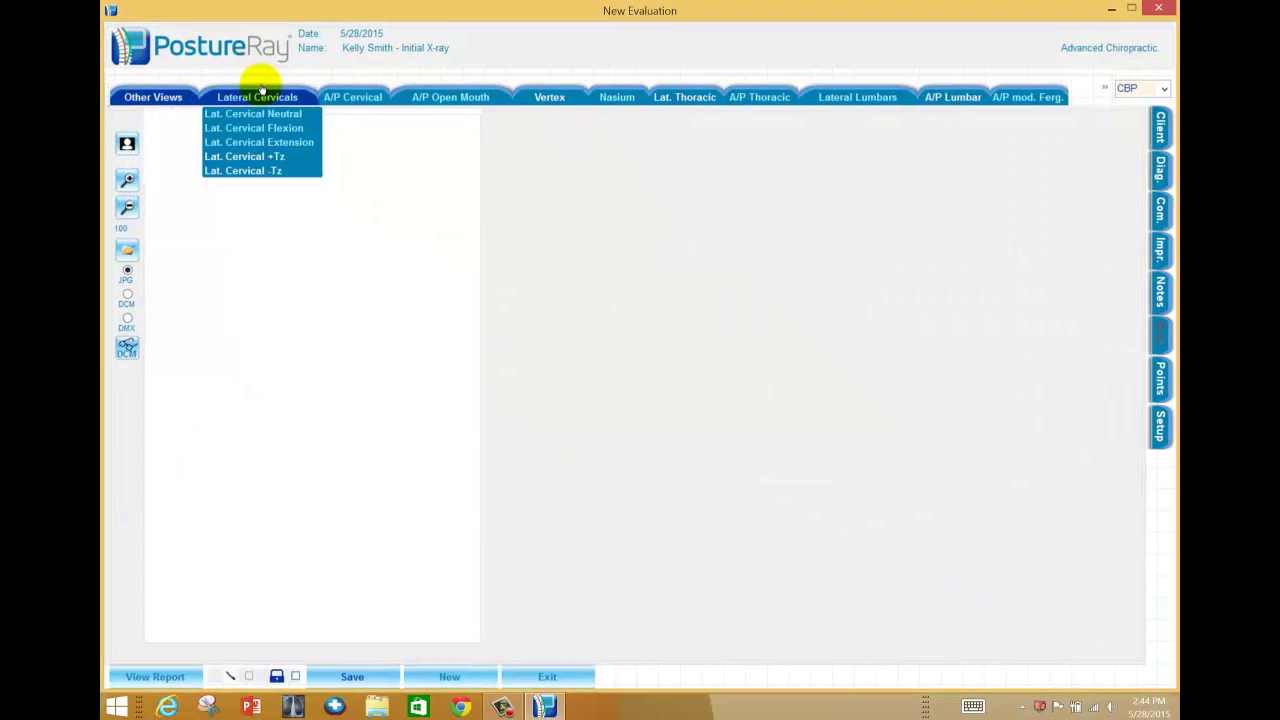
{"action": "left_click", "coordinate": [160, 98]}
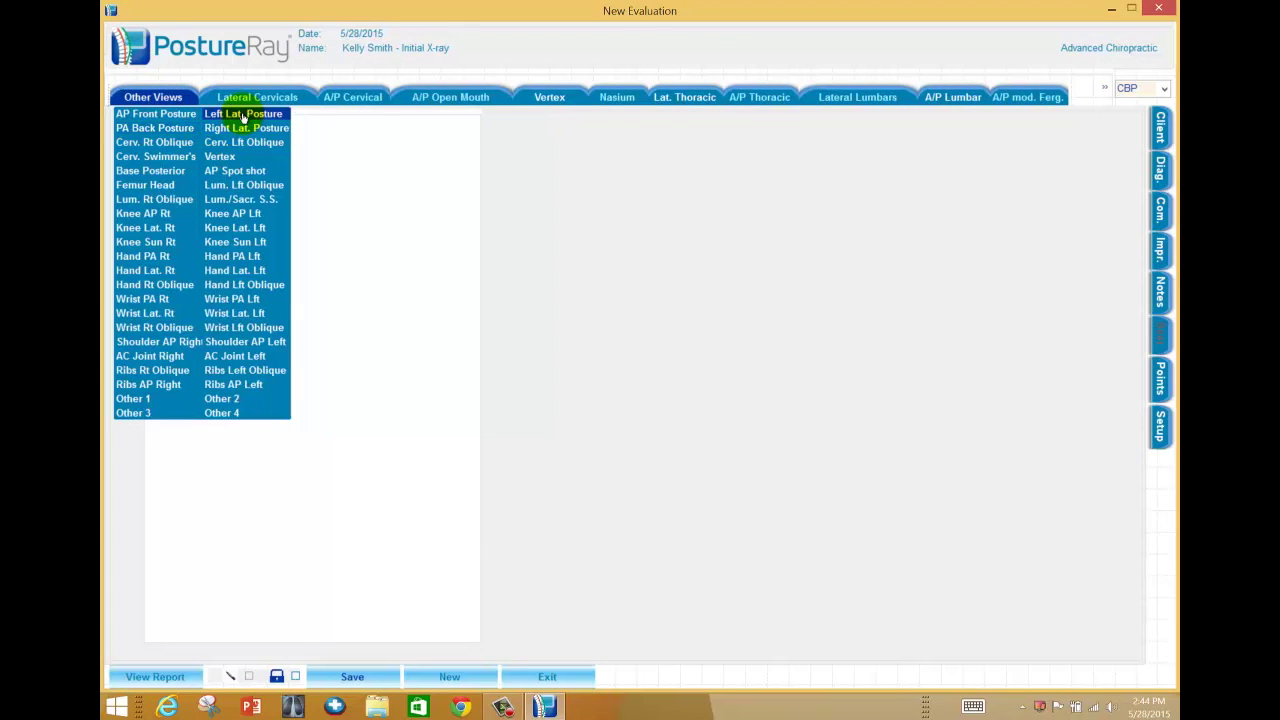
{"action": "left_click", "coordinate": [195, 130]}
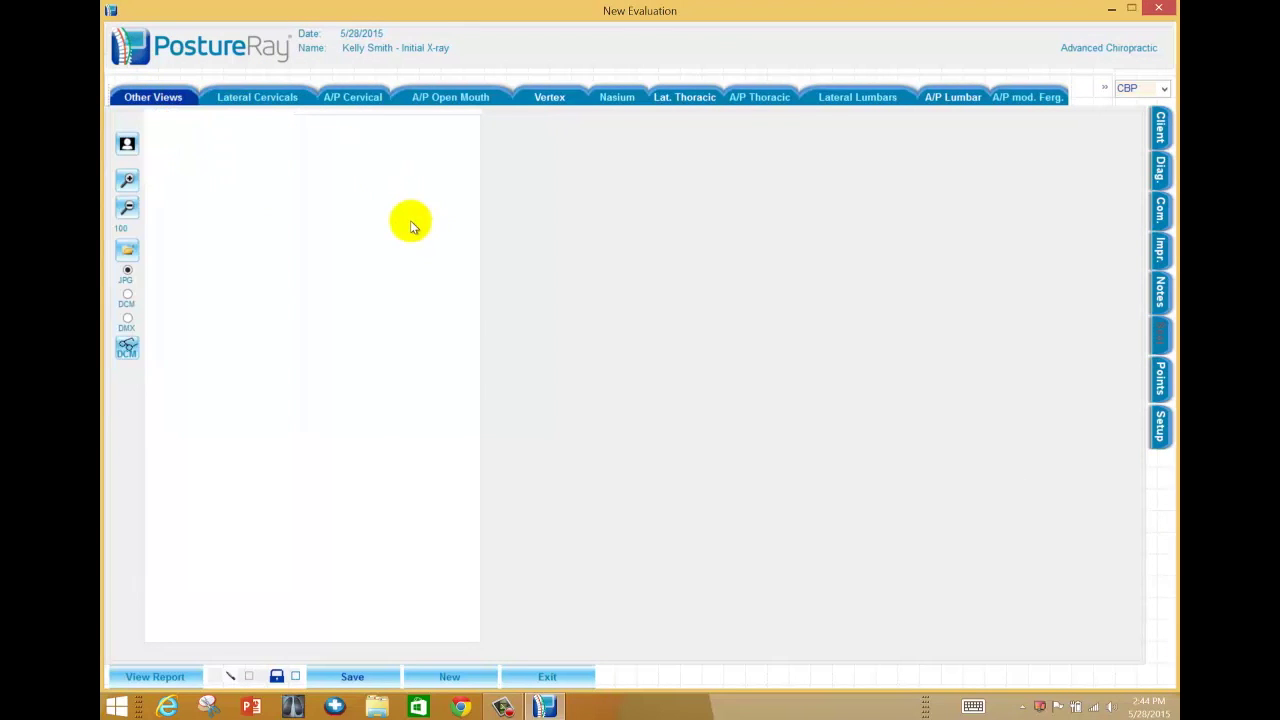
{"action": "left_click", "coordinate": [551, 673]}
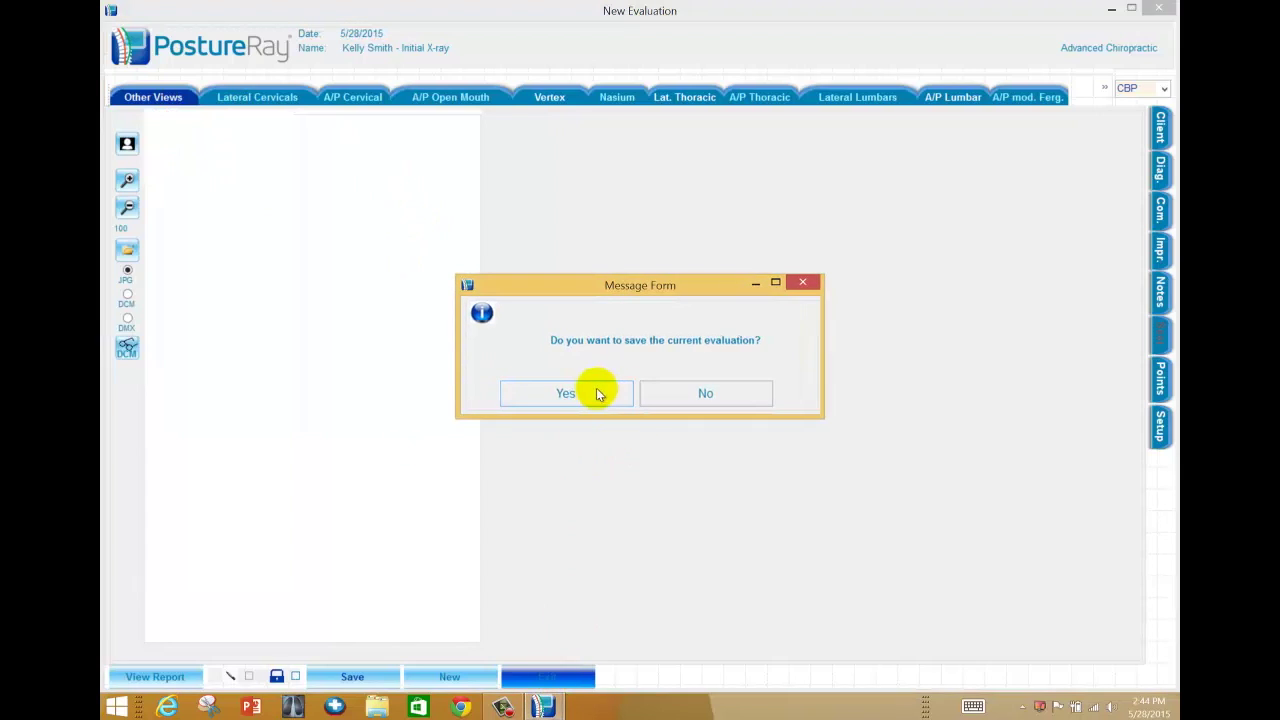
{"action": "left_click", "coordinate": [706, 391]}
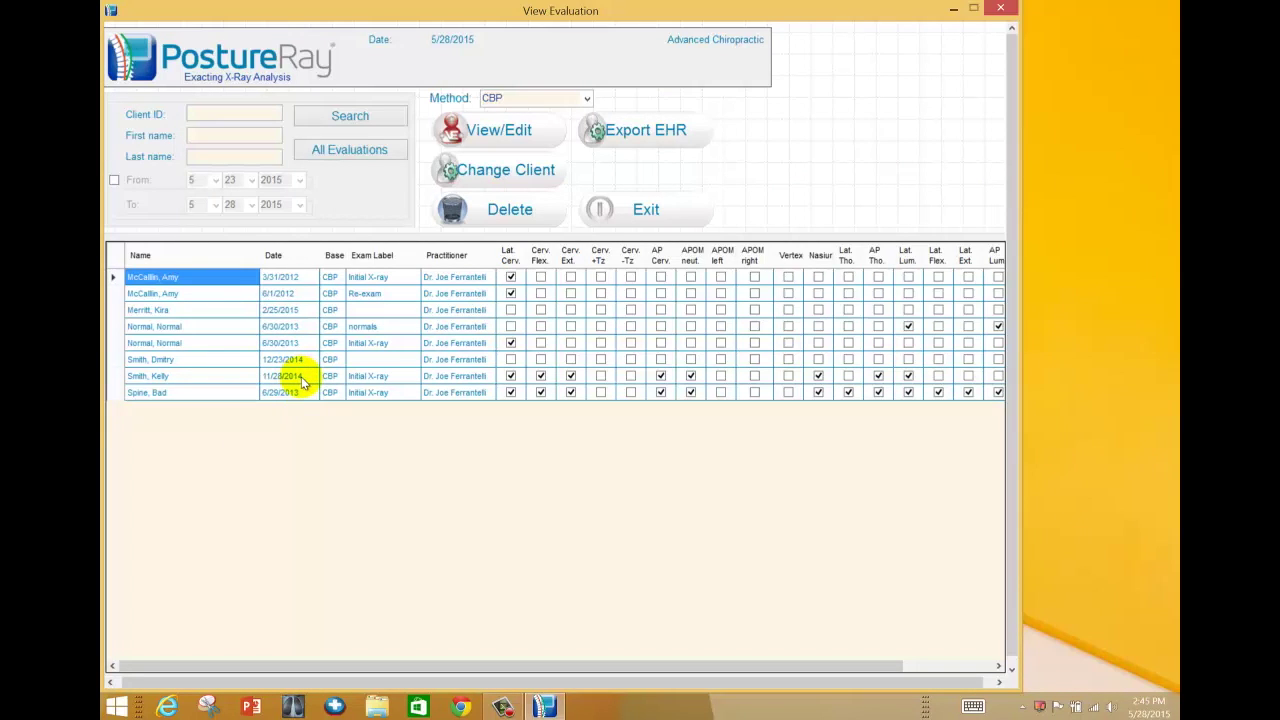
- Close the evaluations list to return to PostureRay's main menu
{"action": "left_click", "coordinate": [628, 213]}
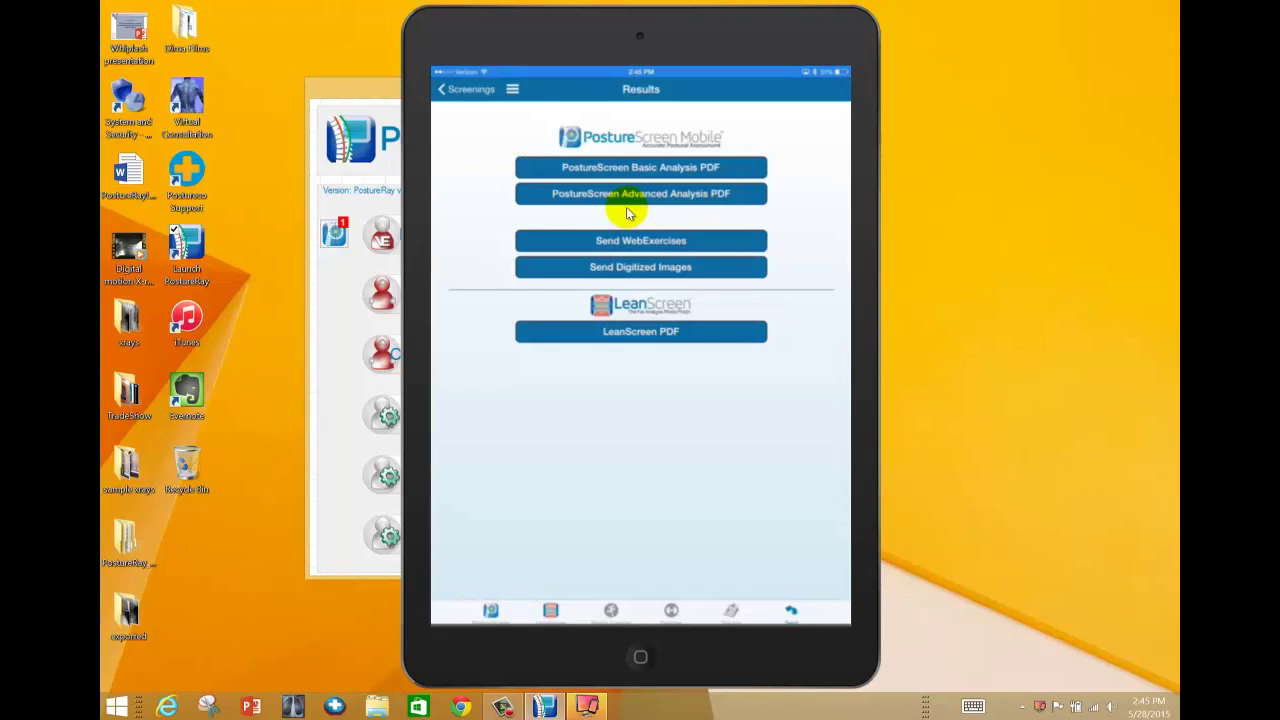
- Review the received PostureScreen screenings list from behind the iPad mirror, then close it
{"action": "left_click", "coordinate": [339, 236]}
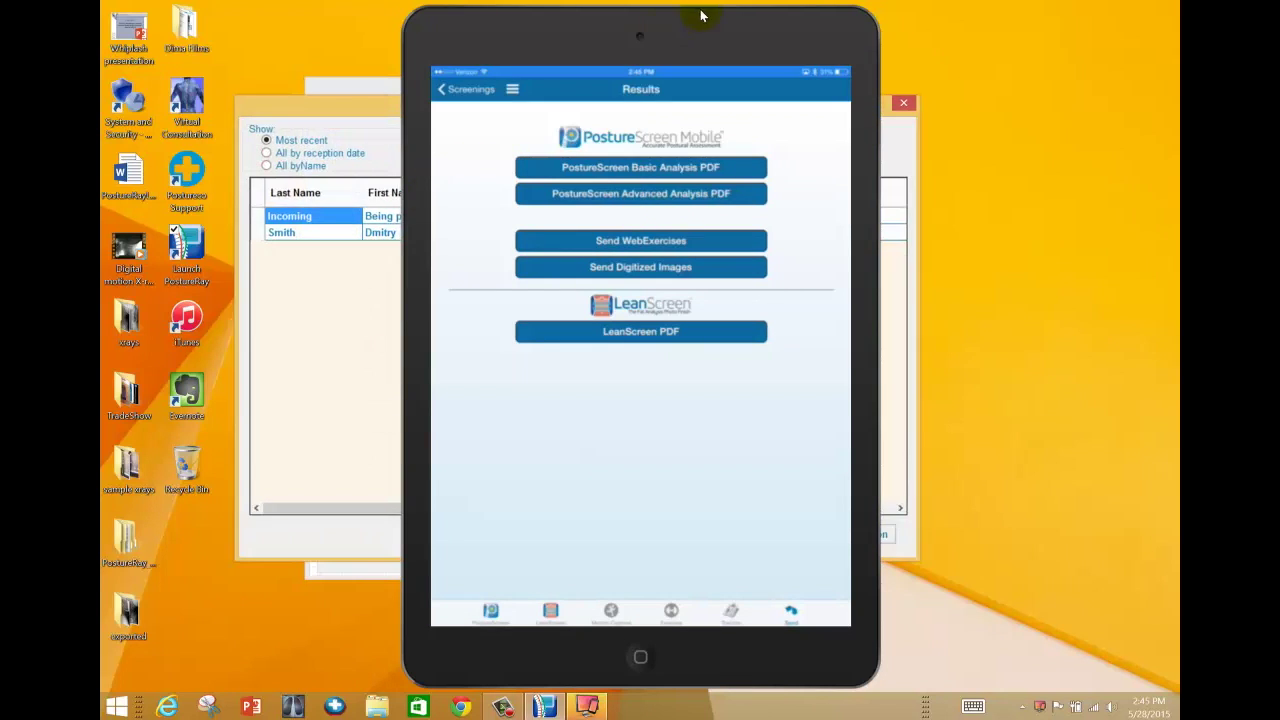
{"action": "left_click_drag", "start_coordinate": [689, 20], "coordinate": [1052, 46]}
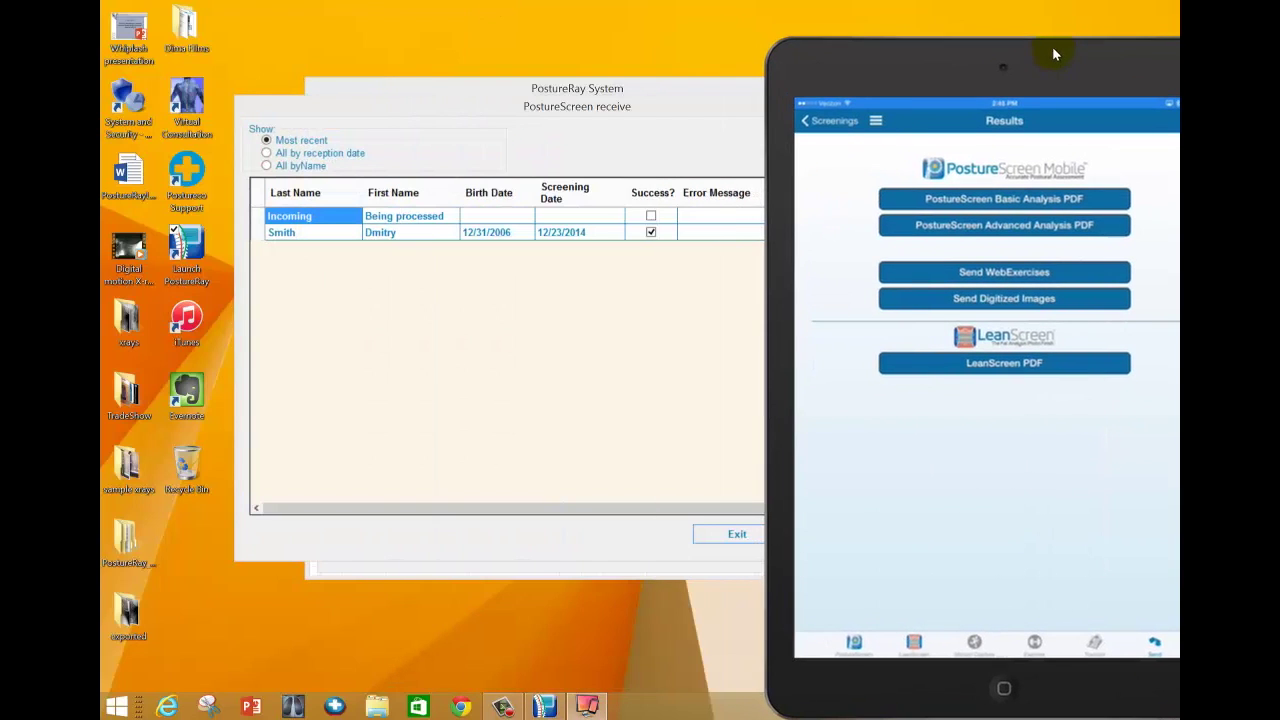
{"action": "left_click", "coordinate": [737, 534]}
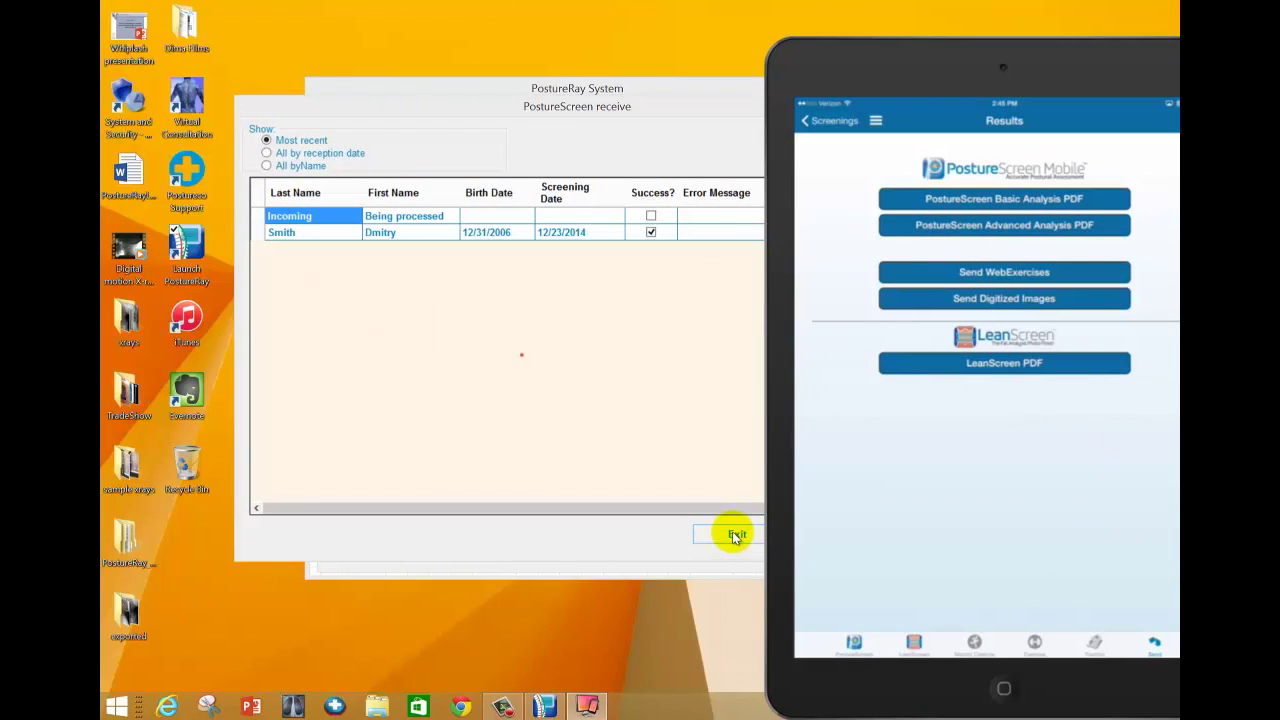
{"action": "left_click_drag", "start_coordinate": [944, 37], "coordinate": [801, 20]}
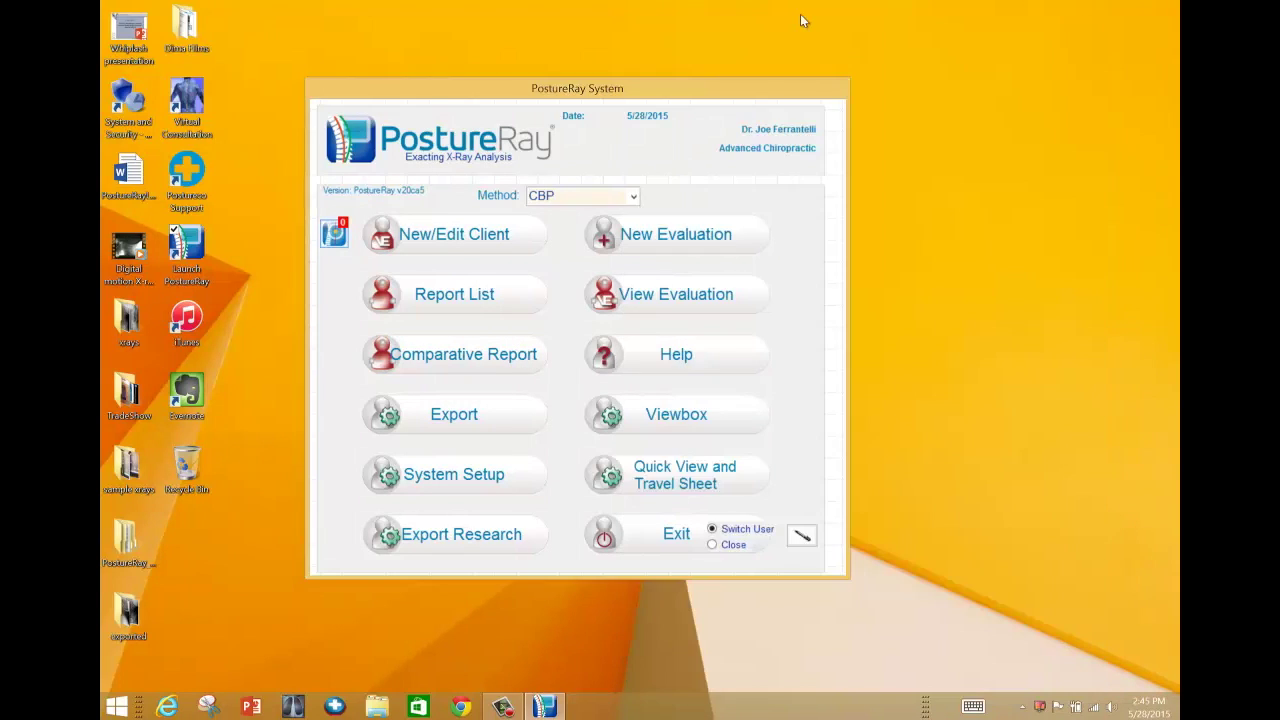
- Open the Initial X-ray evaluation and view Lat. Cervical Neutral, AP Front Posture and PA Back Posture
{"action": "left_click", "coordinate": [334, 232]}
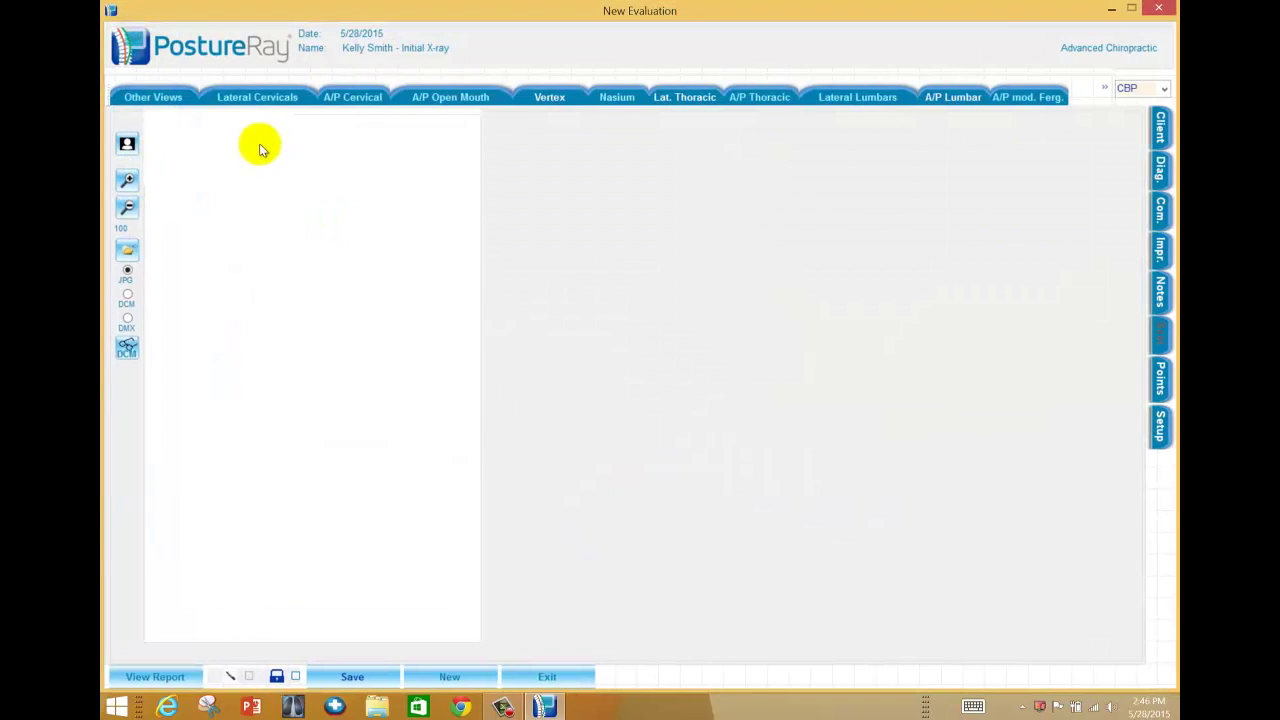
{"action": "left_click", "coordinate": [275, 97]}
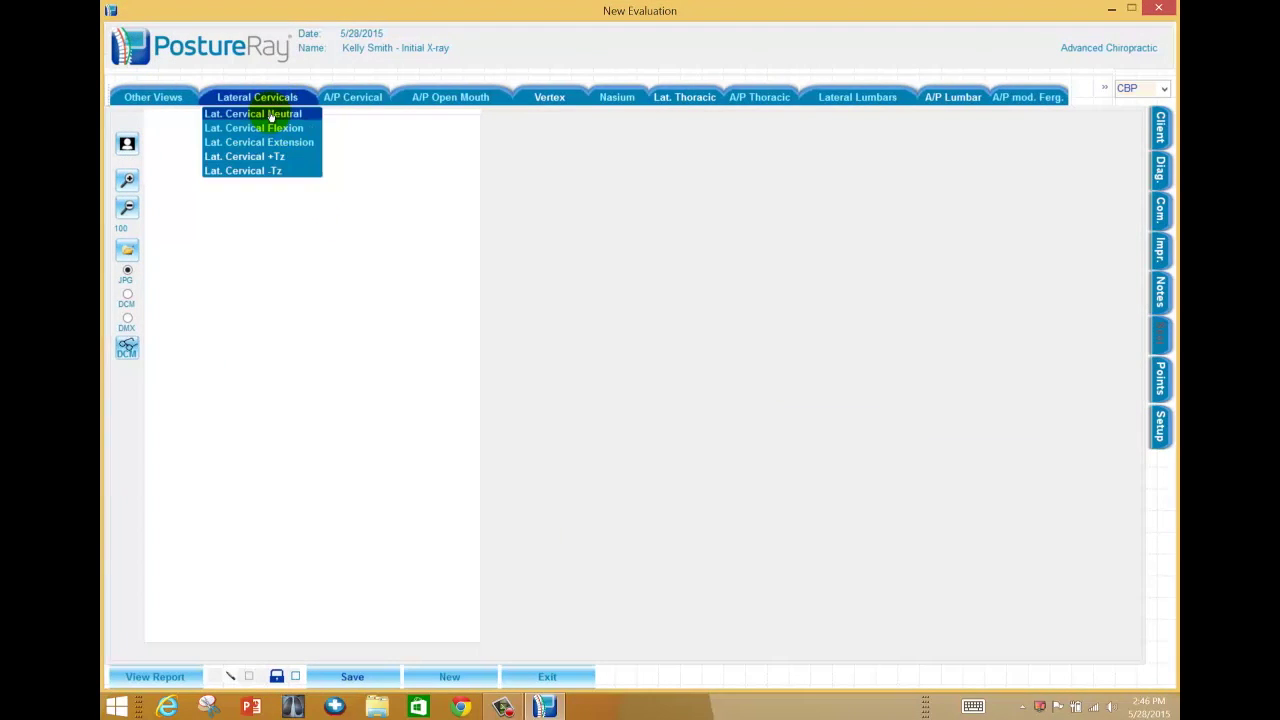
{"action": "left_click", "coordinate": [262, 114]}
{"action": "left_click", "coordinate": [153, 97]}
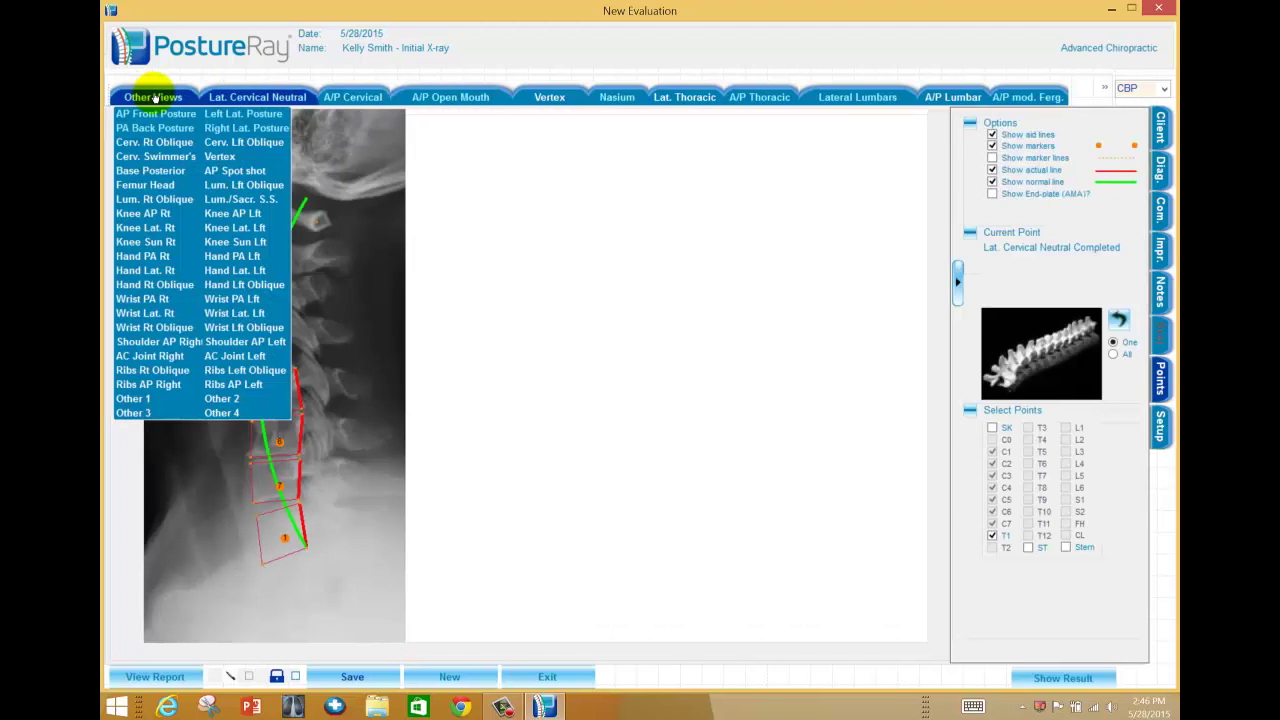
{"action": "left_click", "coordinate": [150, 114]}
{"action": "left_click", "coordinate": [155, 97]}
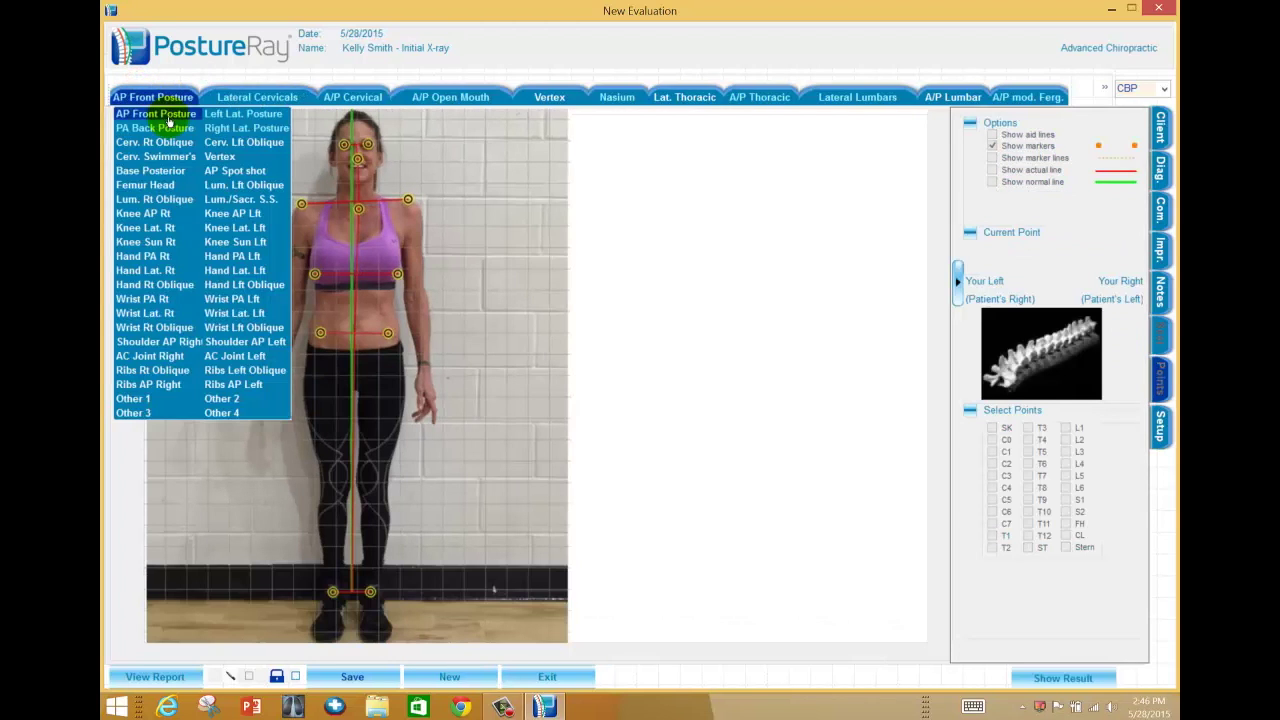
{"action": "left_click", "coordinate": [155, 128]}
- Save the evaluation with the received posture photos and close it
{"action": "left_click", "coordinate": [173, 97]}
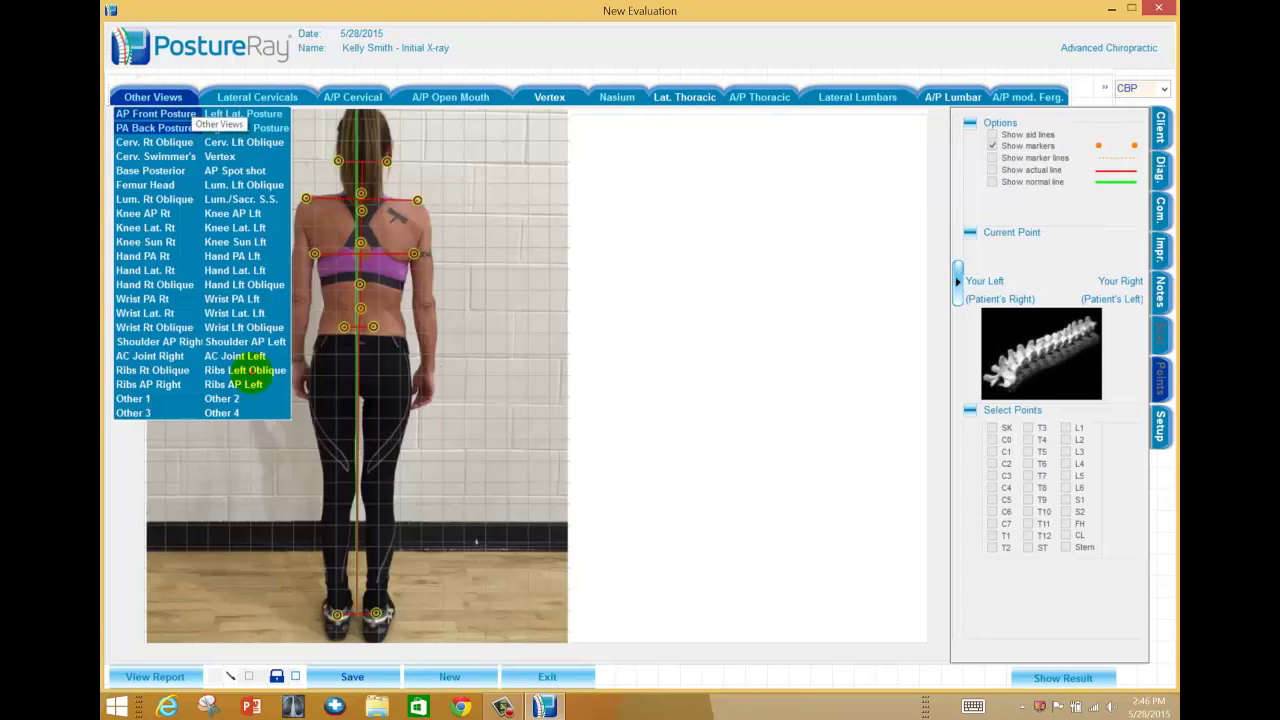
{"action": "left_click", "coordinate": [277, 446]}
{"action": "left_click", "coordinate": [366, 676]}
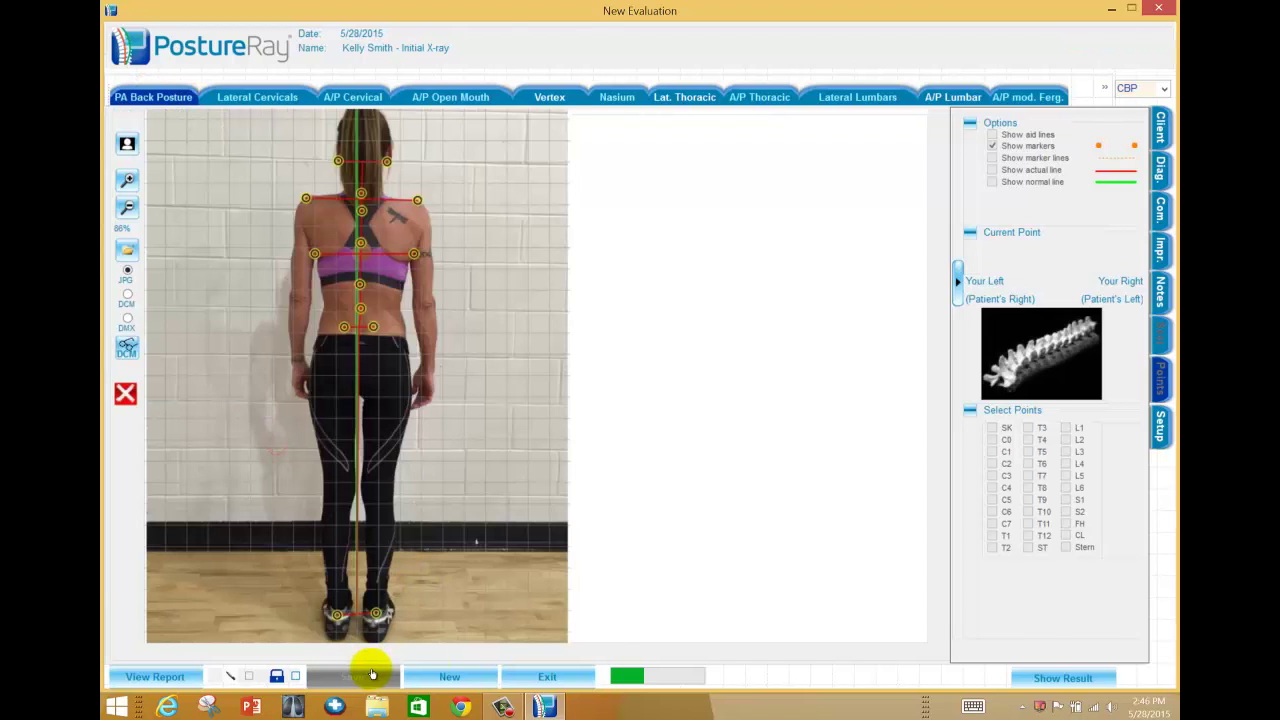
{"action": "left_click", "coordinate": [562, 676]}
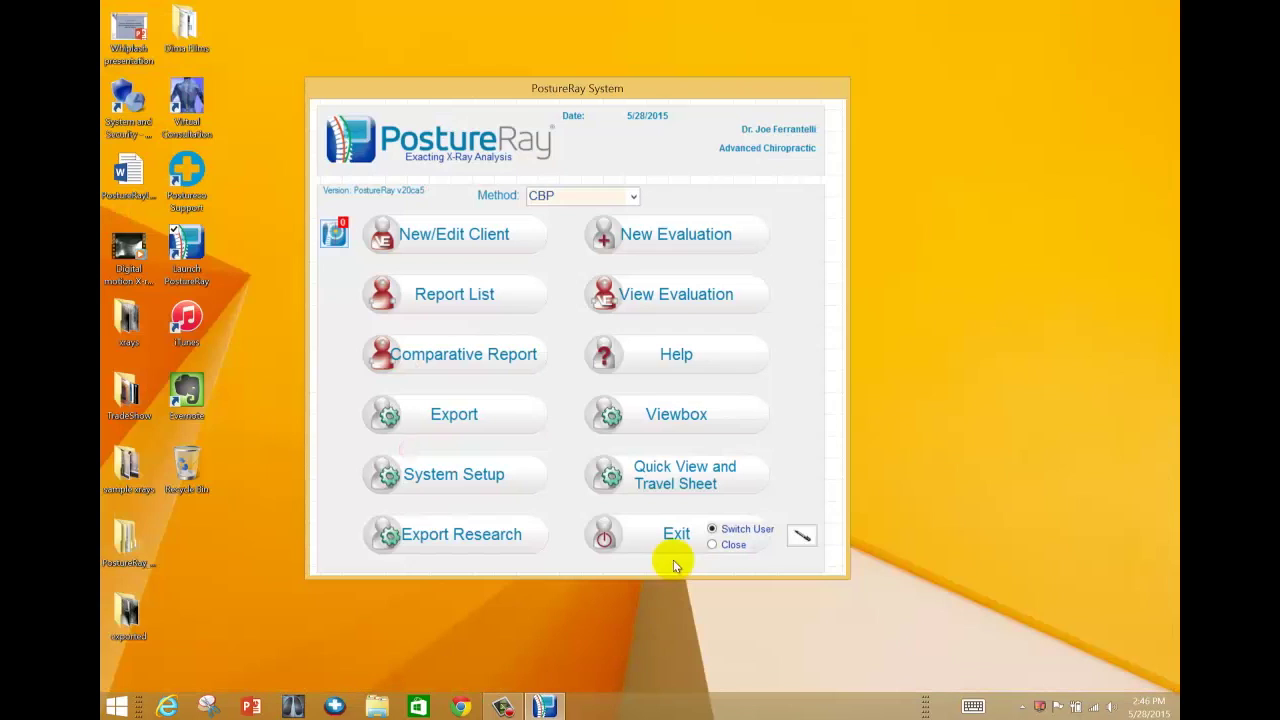
{"action": "left_click", "coordinate": [714, 423]}
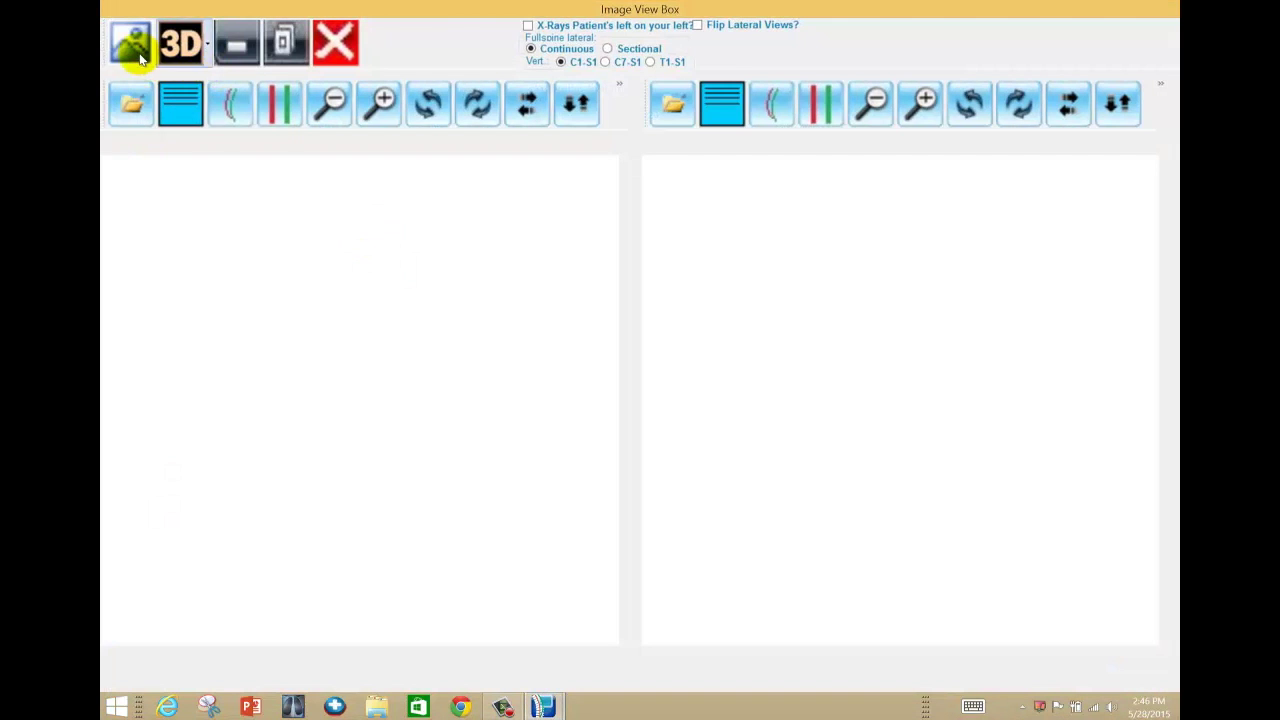
{"action": "left_click", "coordinate": [131, 45]}
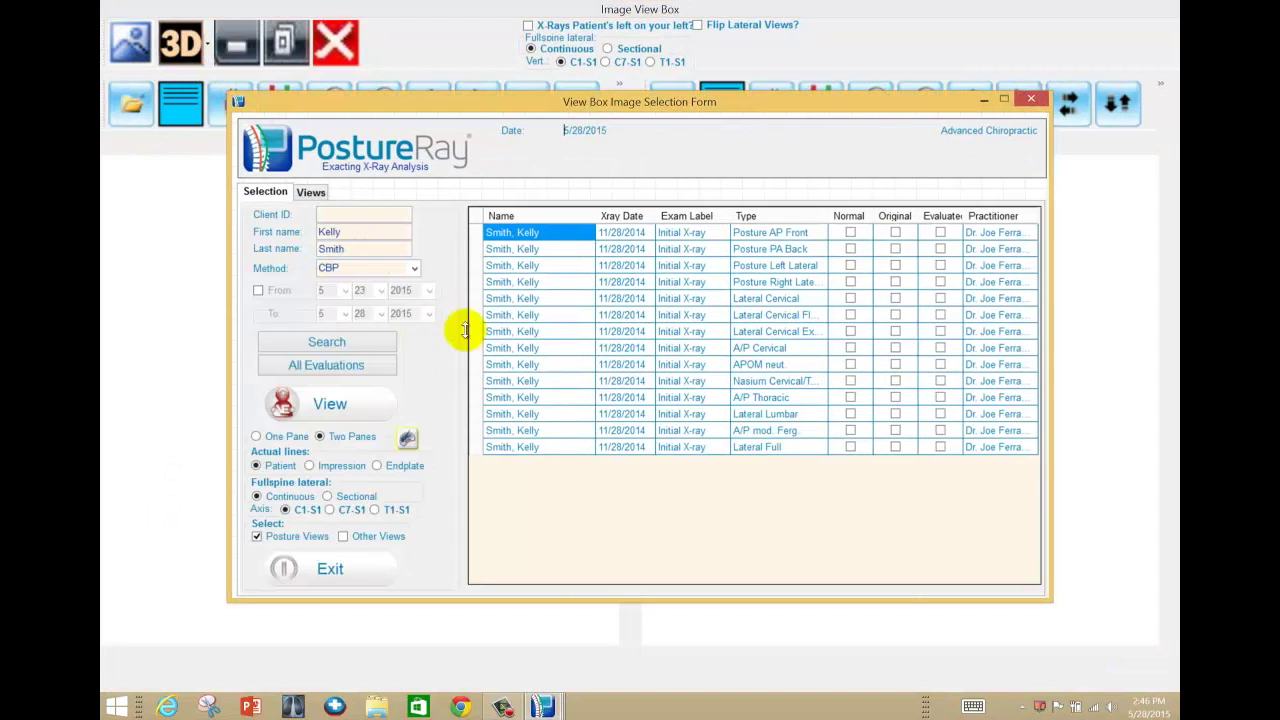
{"action": "left_click", "coordinate": [511, 382]}
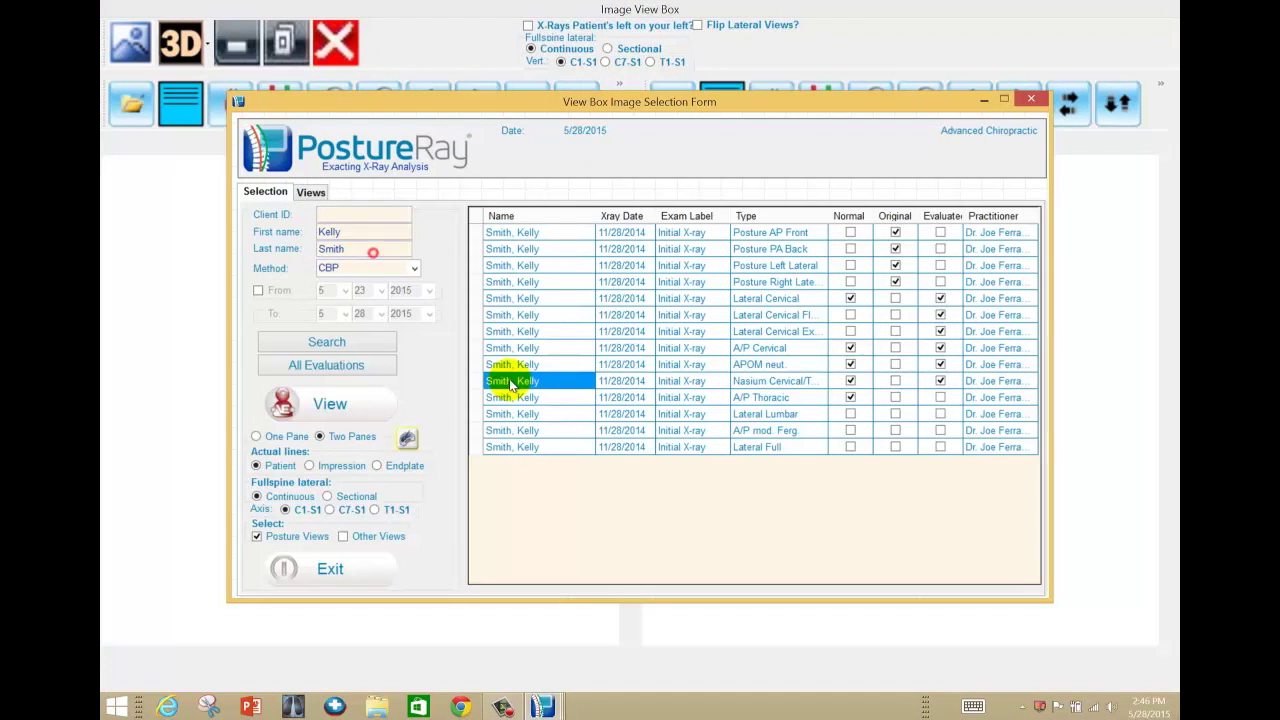
{"action": "left_click", "coordinate": [362, 410]}
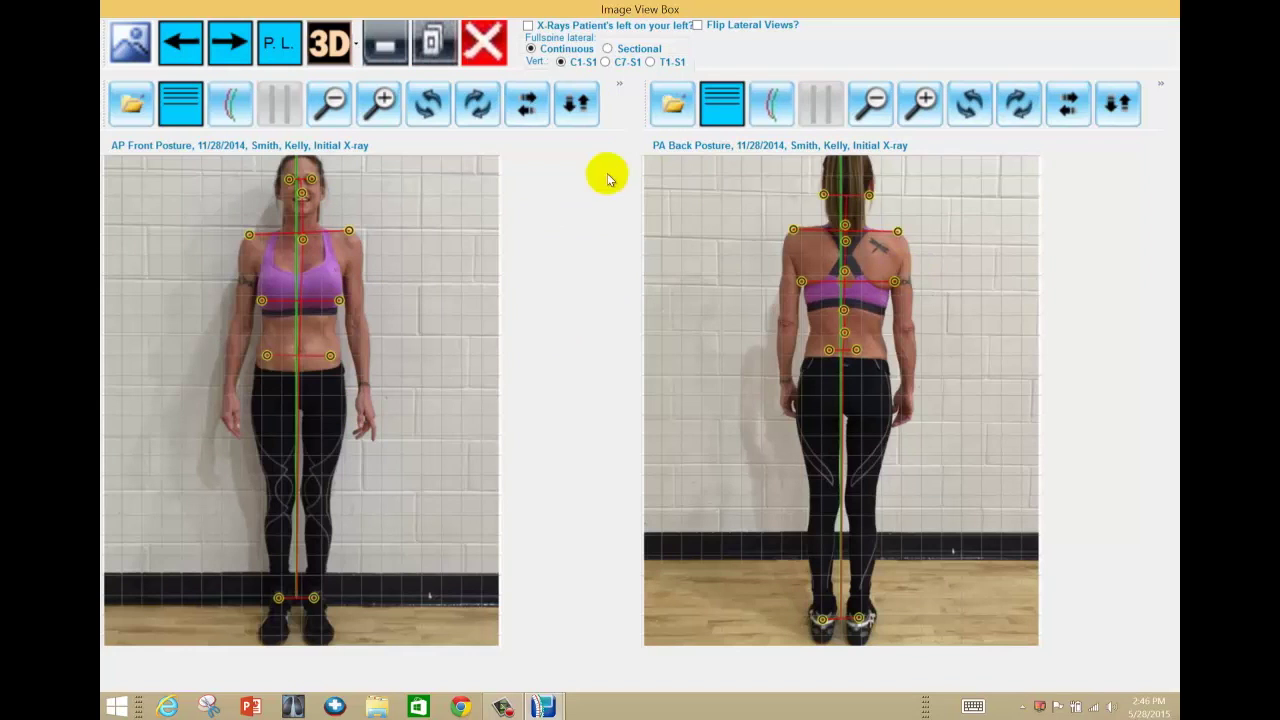
{"action": "left_click", "coordinate": [248, 48]}
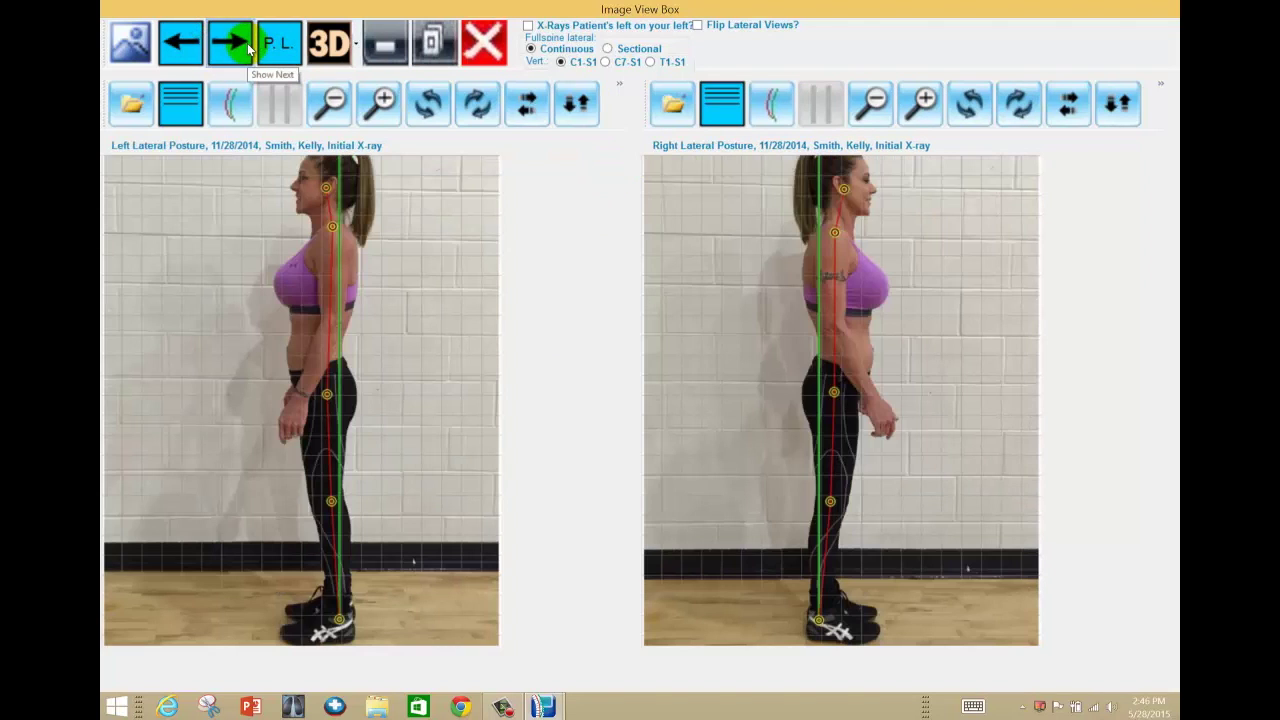
{"action": "left_click", "coordinate": [248, 48]}
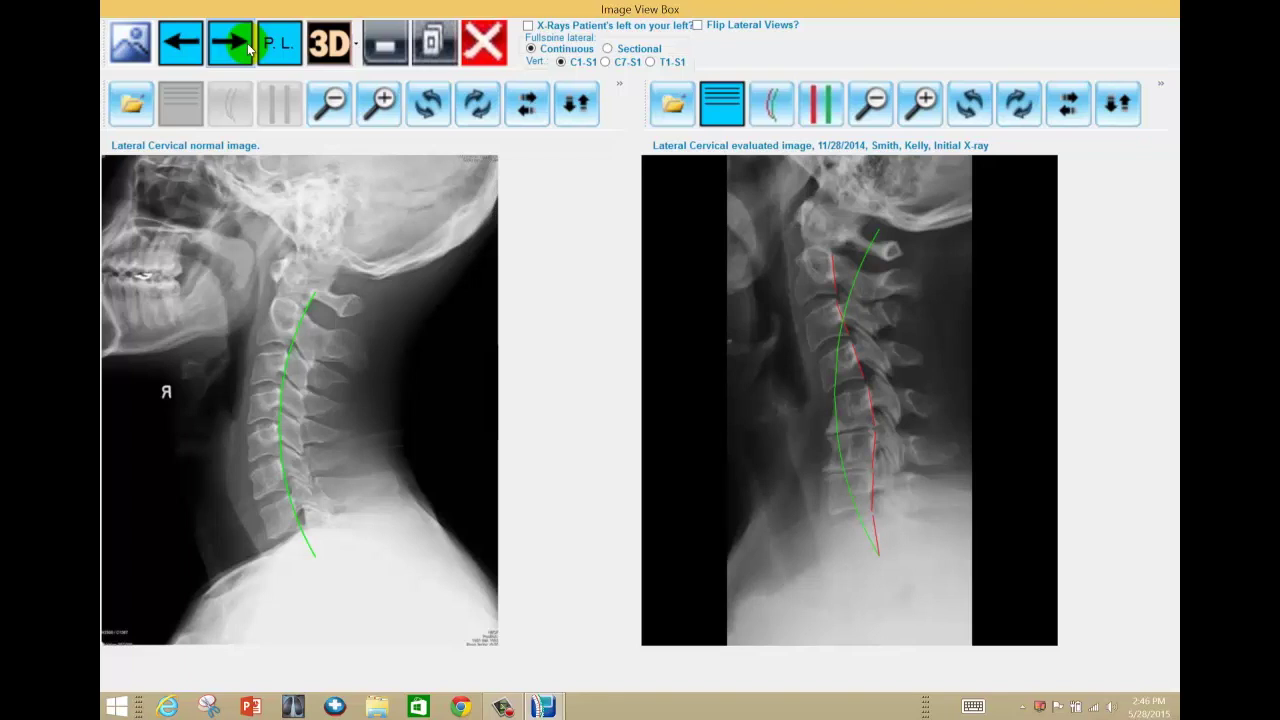
{"action": "left_click", "coordinate": [482, 44]}
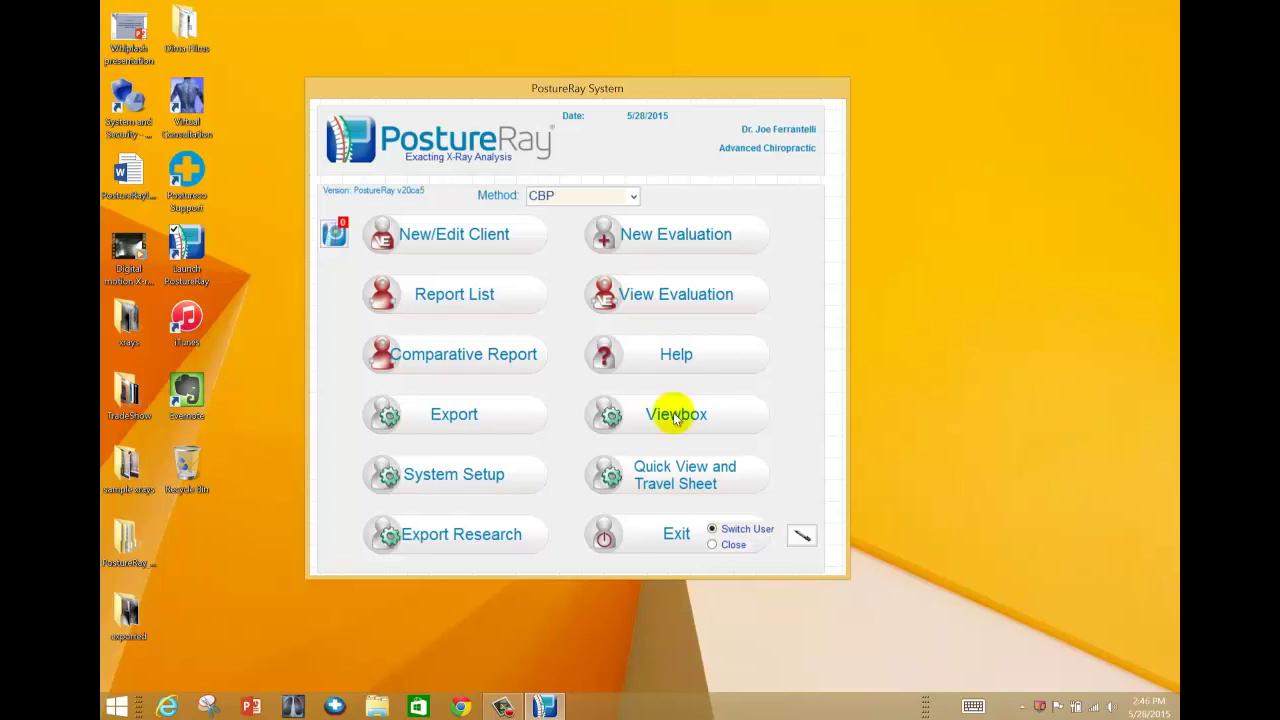
{"action": "left_click", "coordinate": [503, 707]}
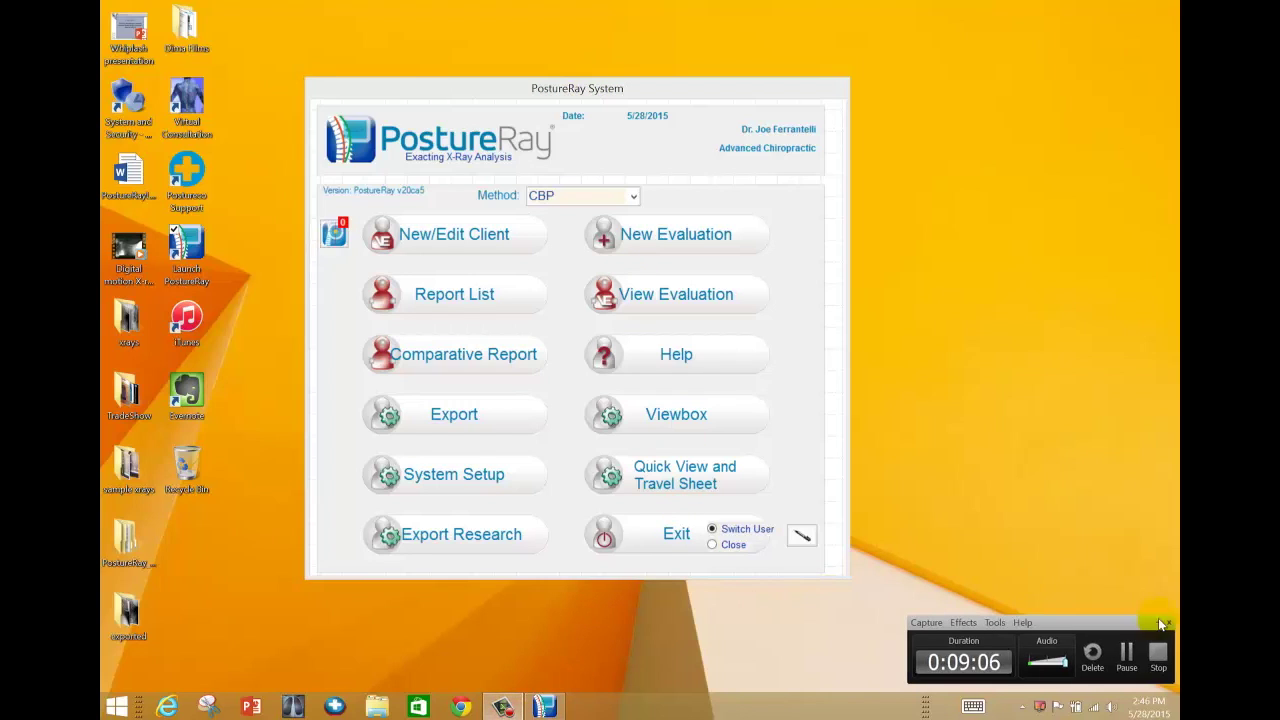